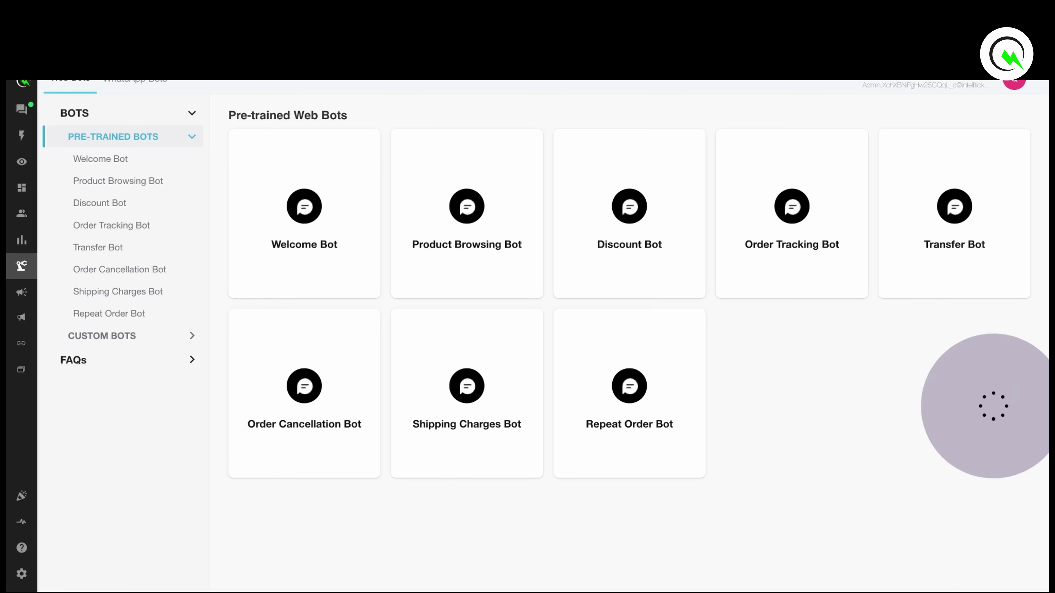
Step: Create a custom WhatsApp bot named "chatbot showing interactive buttons"
mouse_move(40, 270)
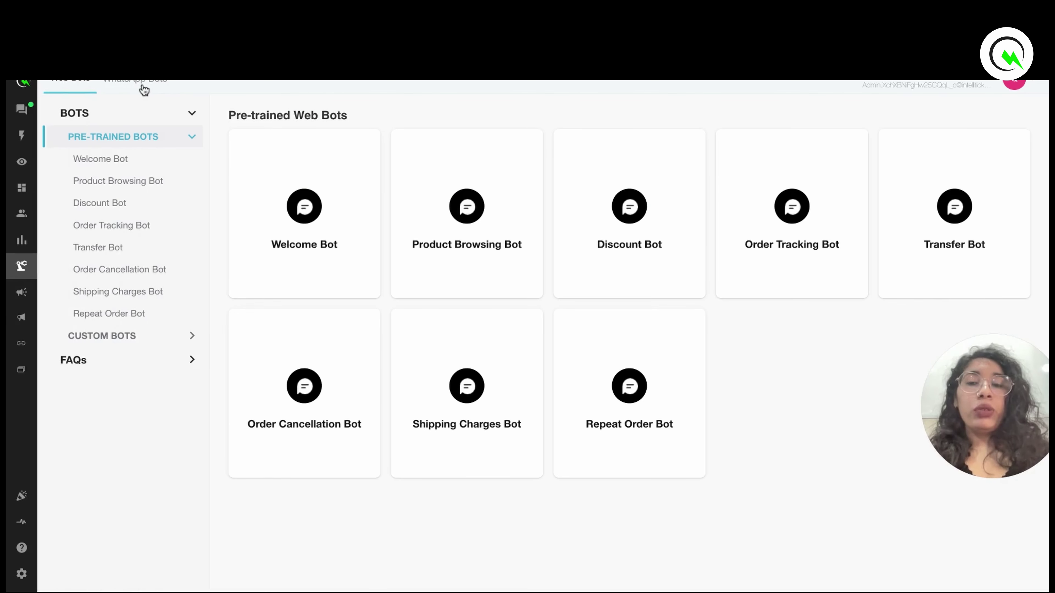
click(143, 89)
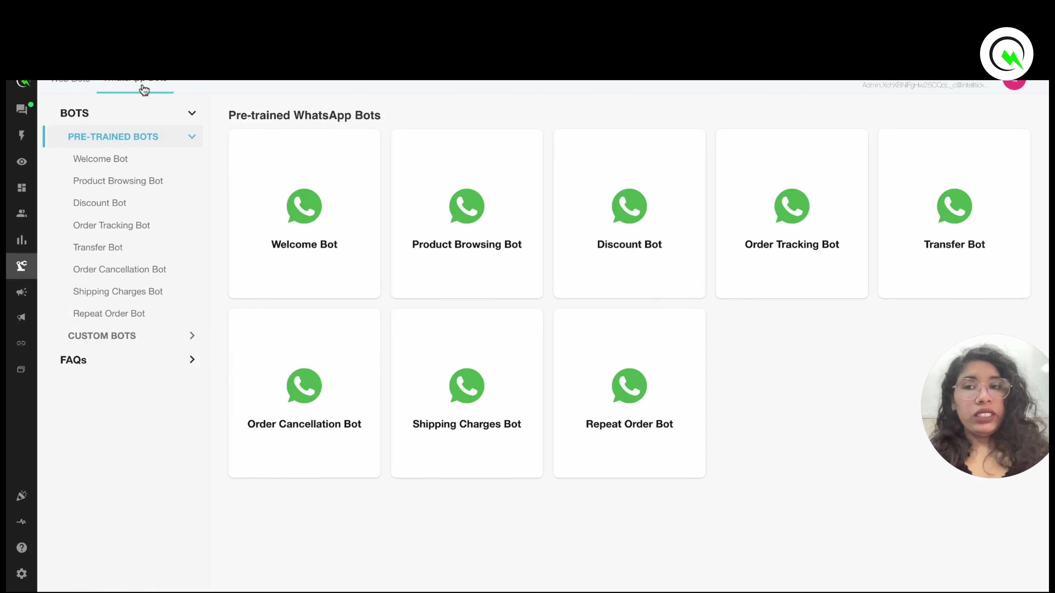
click(106, 337)
click(325, 231)
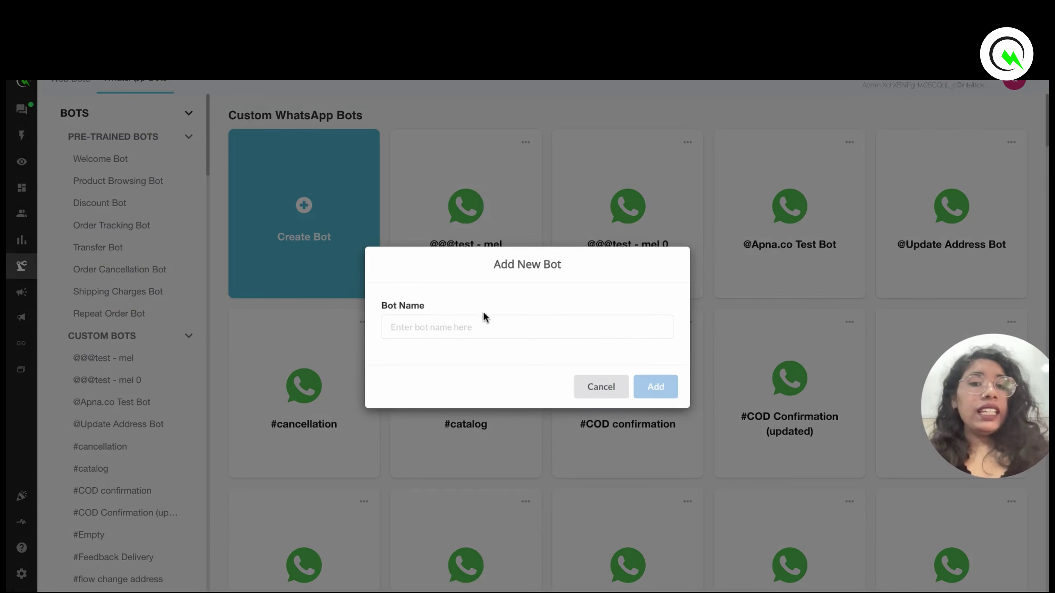
click(477, 327)
text(chatbot showing interactive buttons)
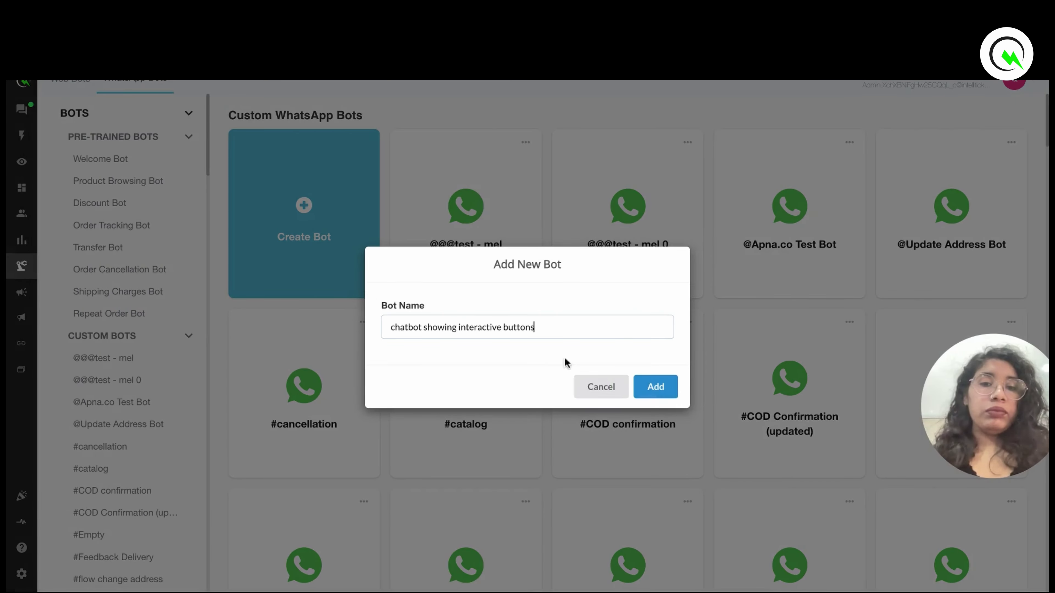
click(665, 388)
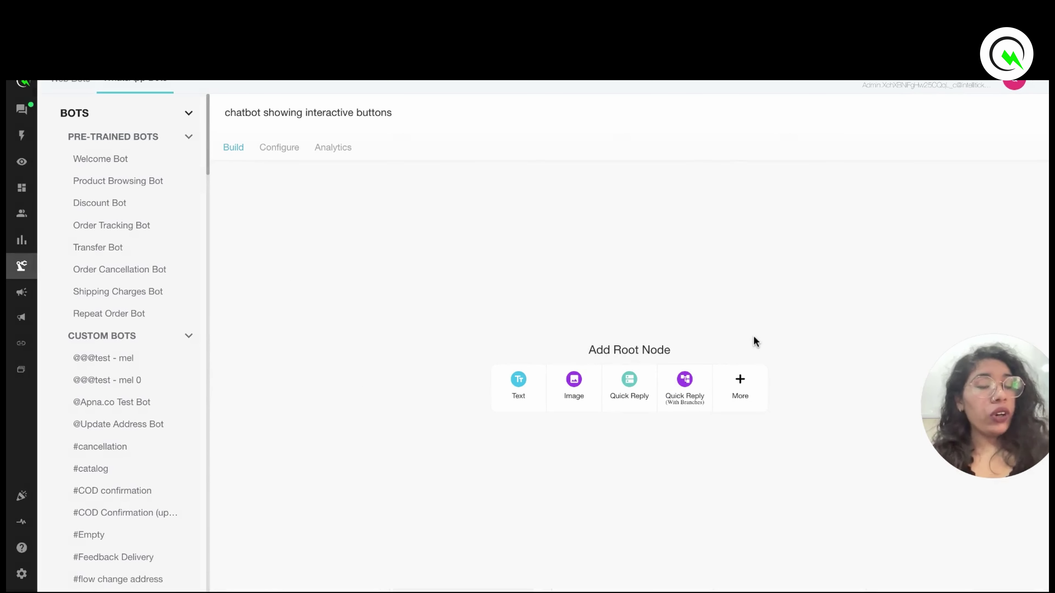
Step: Enter "support query" in the new bot's configuration settings
click(279, 149)
click(293, 262)
text(support query)
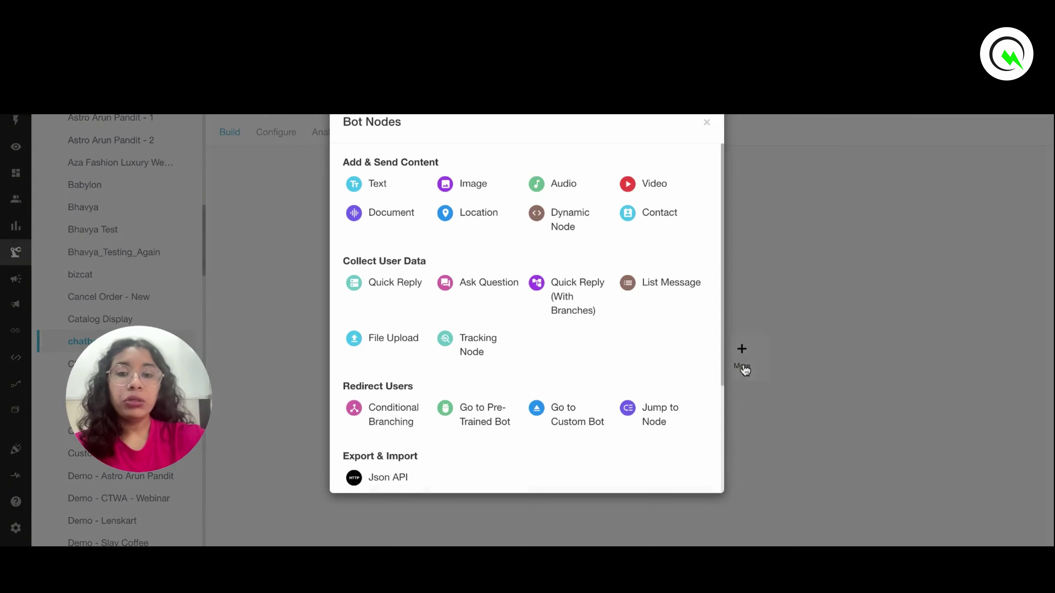
Step: Add a Quick Reply root node with the message "How was your delivery experience?"
click(742, 368)
click(388, 286)
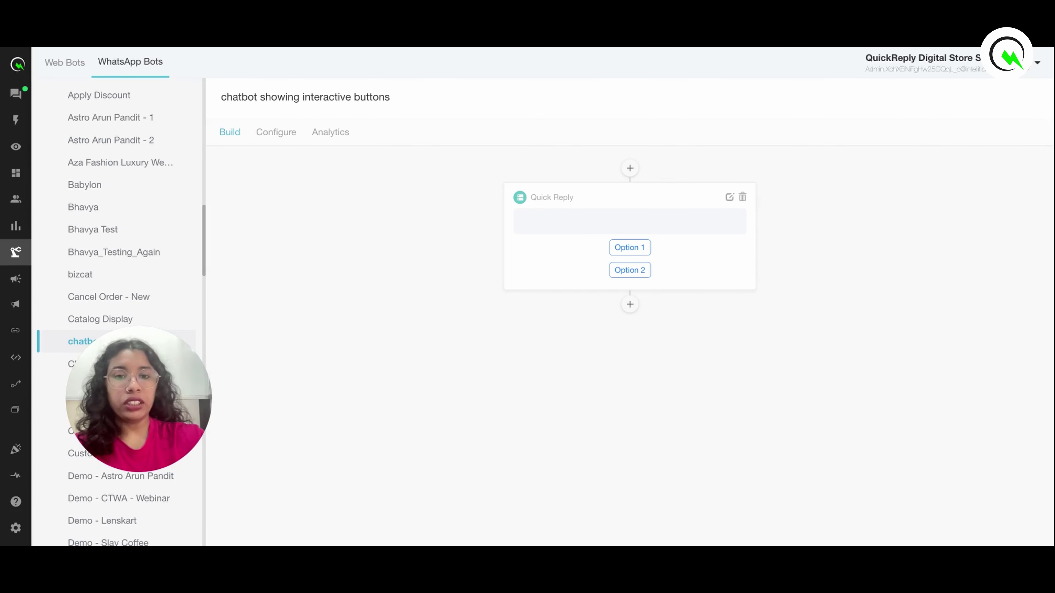
click(729, 197)
click(703, 160)
text(How was your delivery experience?)
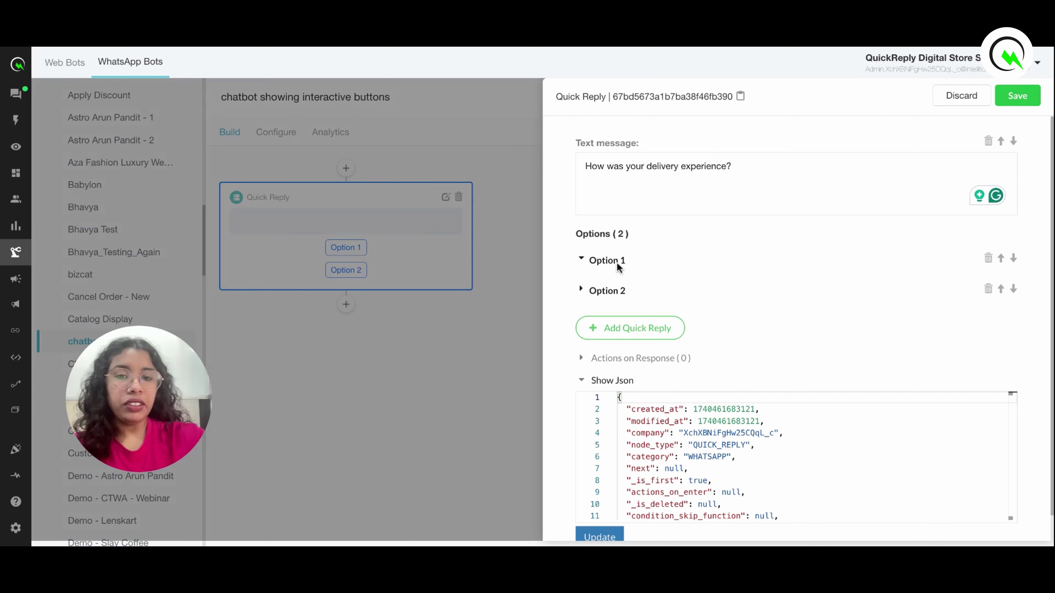
Step: Rename the delivery question's first two options as "Good" and "Average"
triple_click(642, 306)
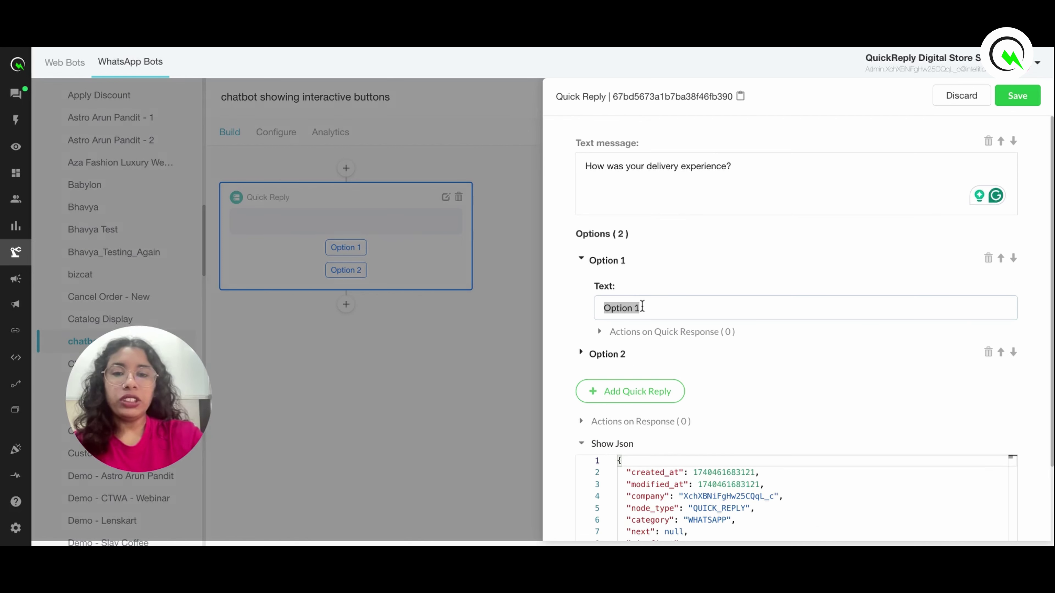
text(Good)
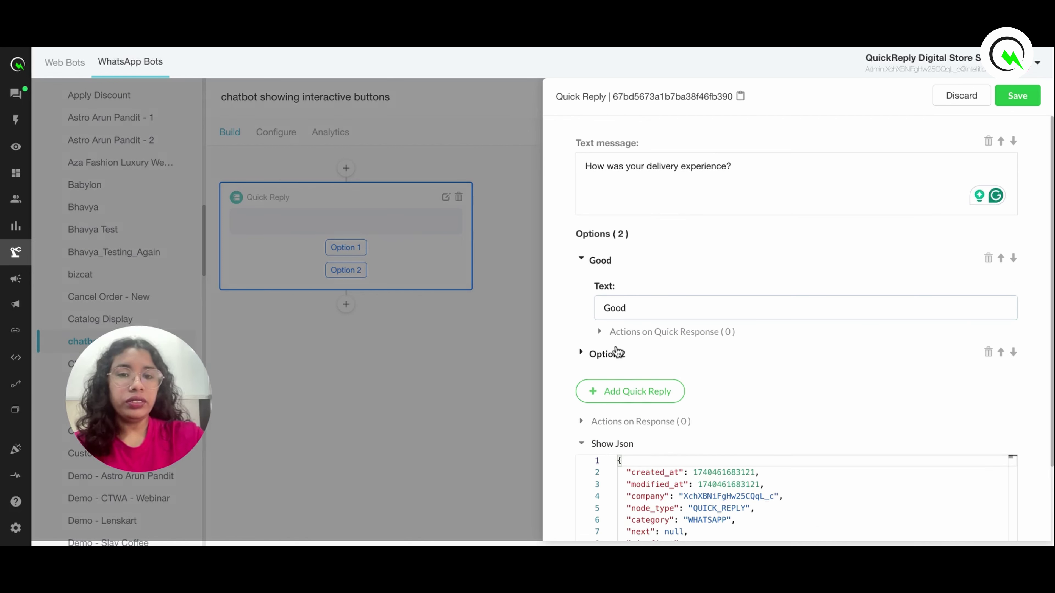
click(607, 353)
triple_click(645, 339)
text(Average)
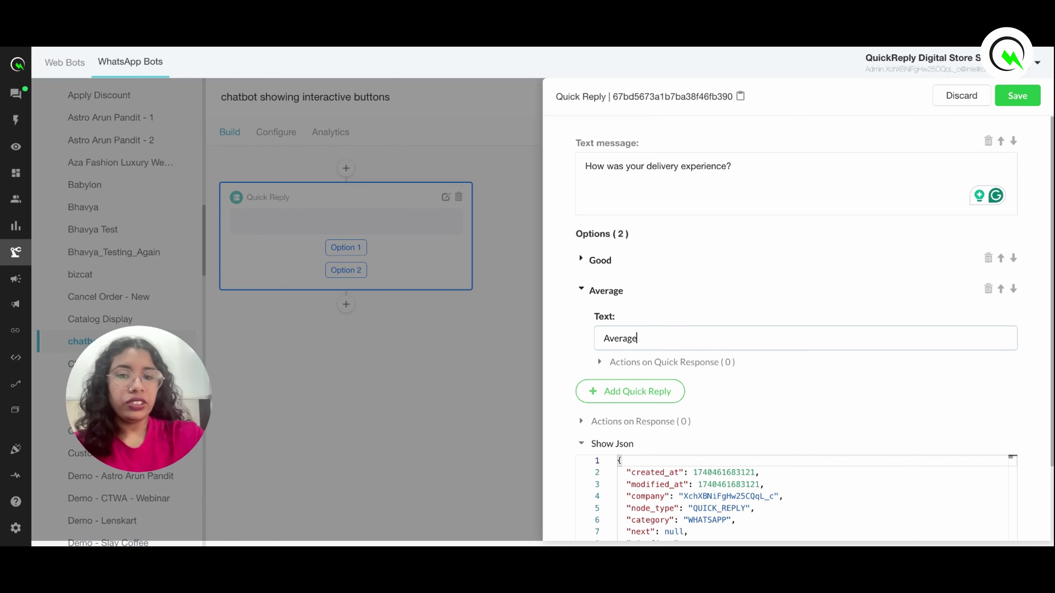
Step: Add a third quick reply "Bad" to the delivery question and save the node
scroll(616, 367, down, 2)
click(604, 318)
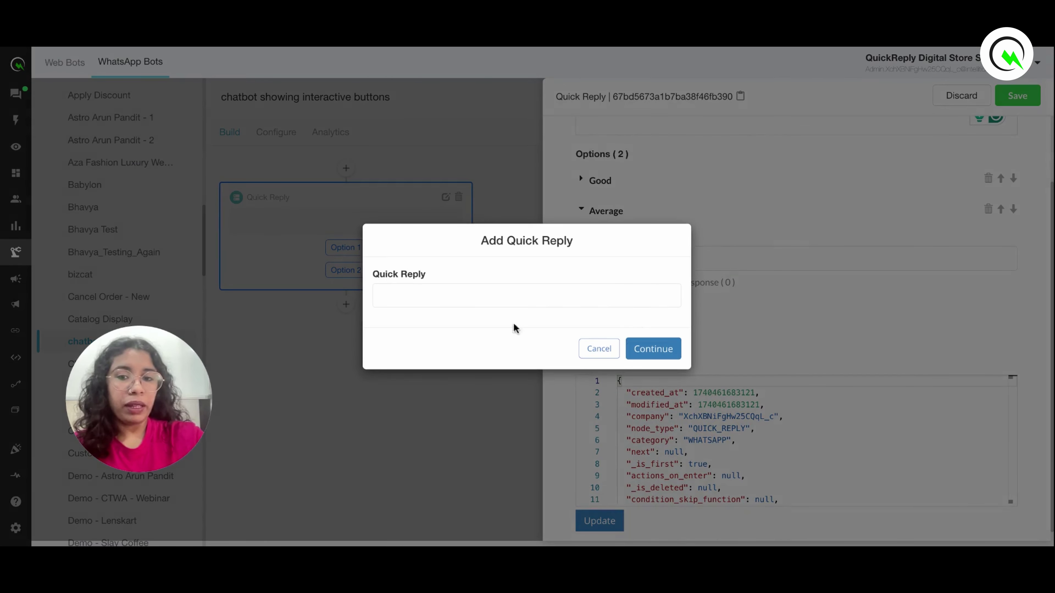
text(Baf)
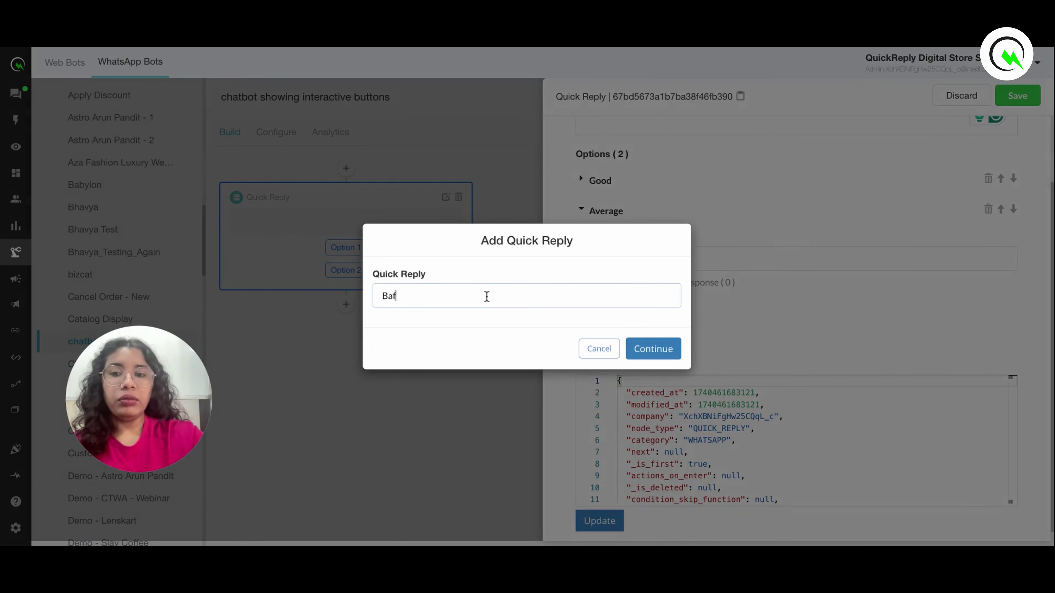
key(BackSpace)
text(d)
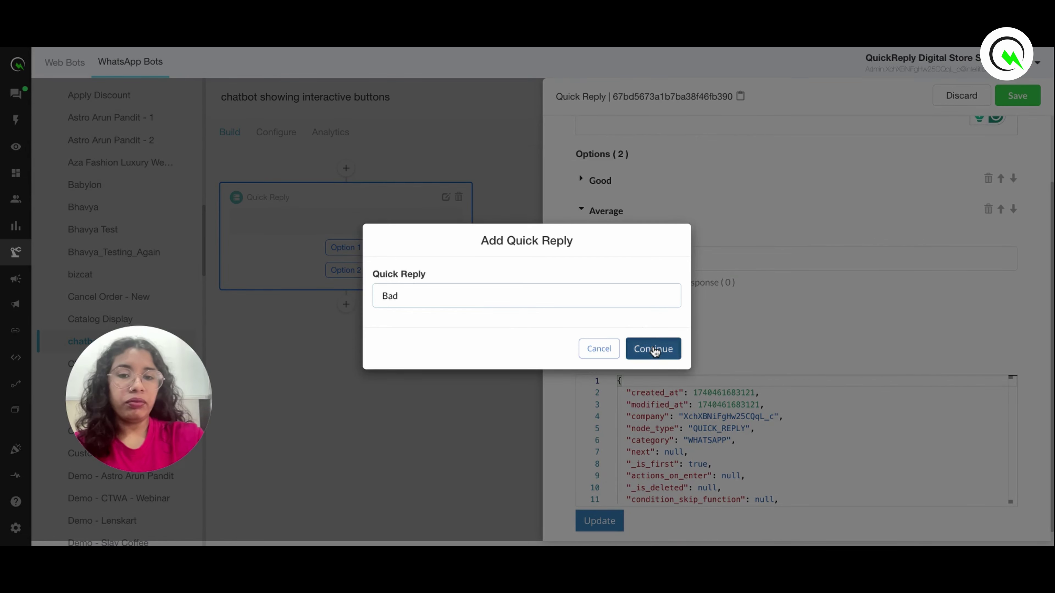
click(653, 350)
scroll(745, 325, up, 1)
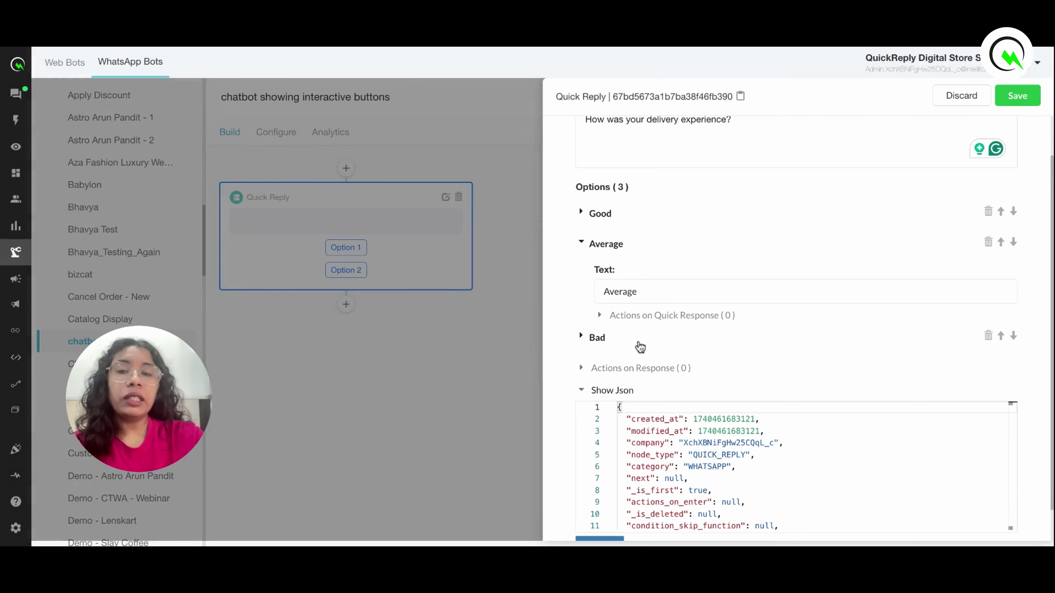
click(1017, 97)
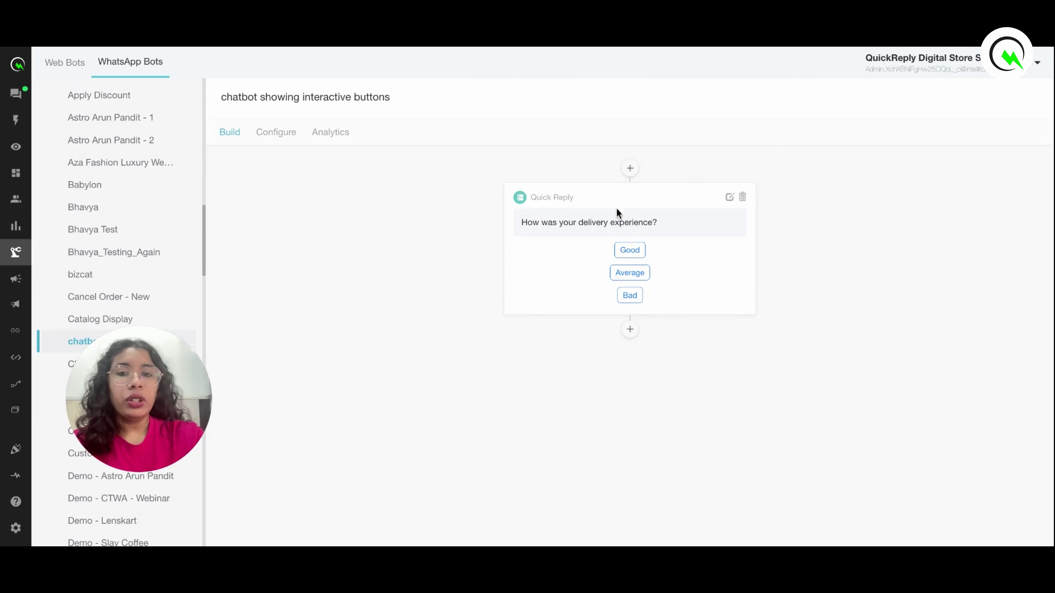
Step: Add a Text node below the delivery question with the message "Thanks for your feedback!"
click(630, 251)
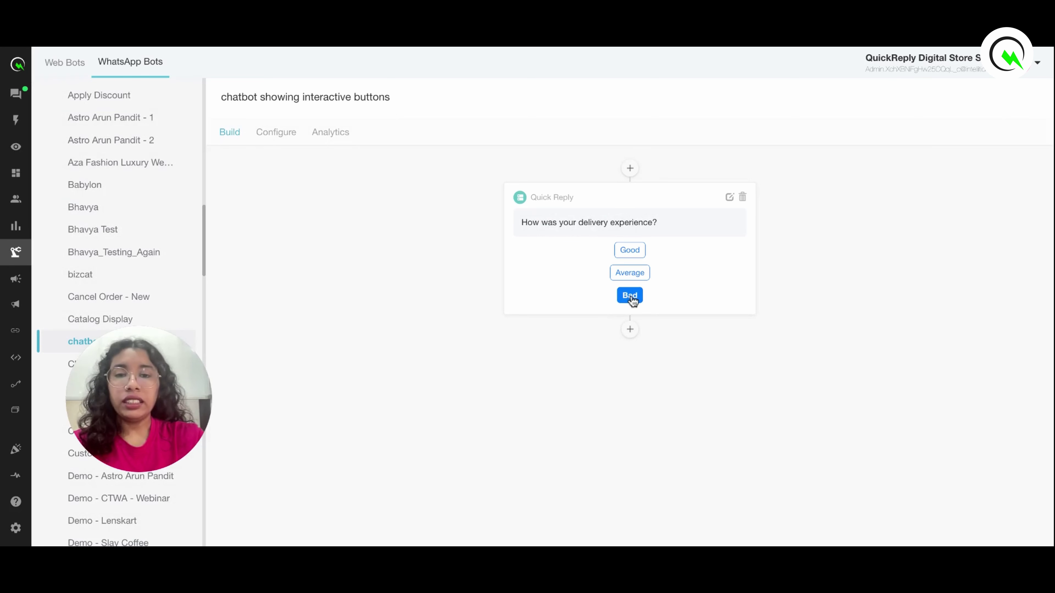
click(629, 329)
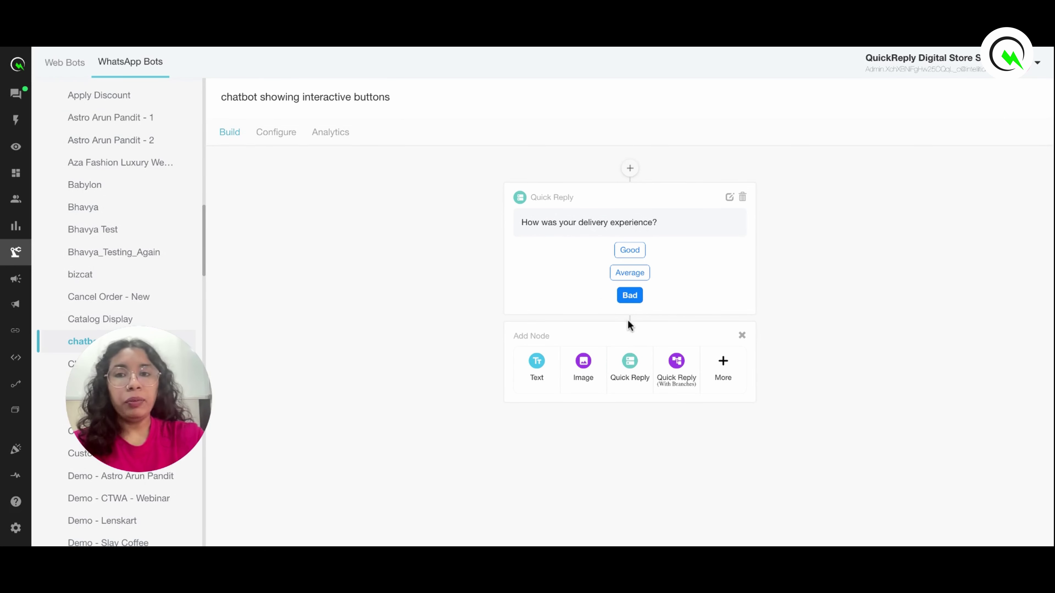
click(537, 366)
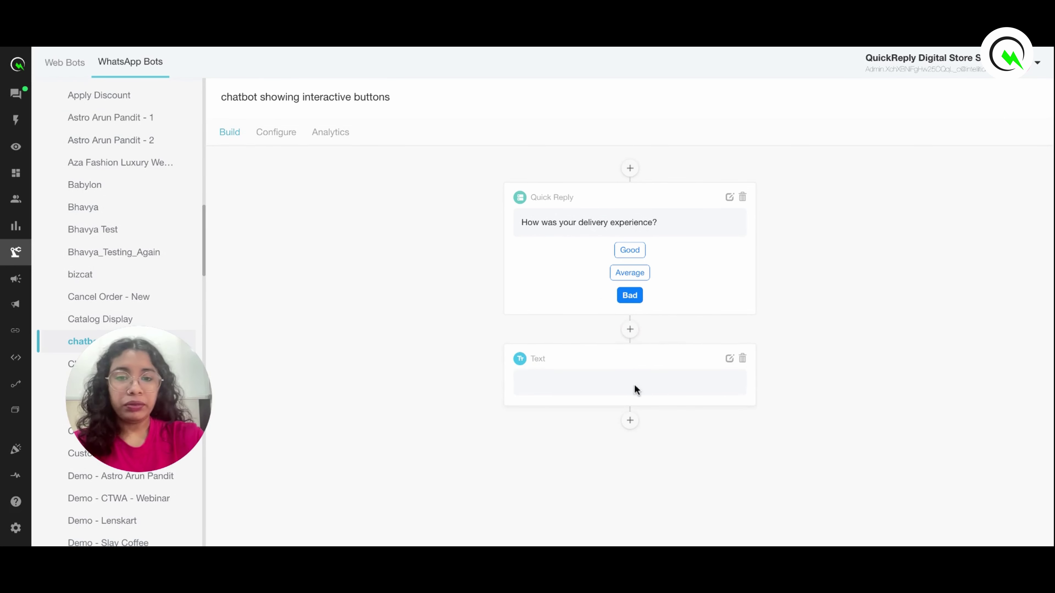
text(Thanks for your feedback!)
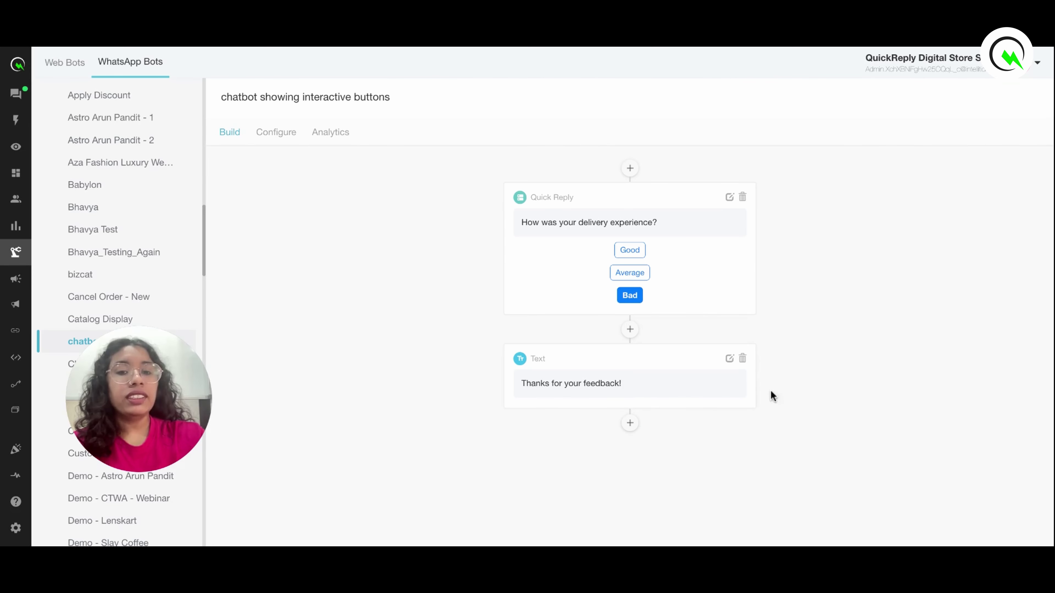
Step: Examine which follow-up message the Average, Good and Bad options each lead to
click(639, 273)
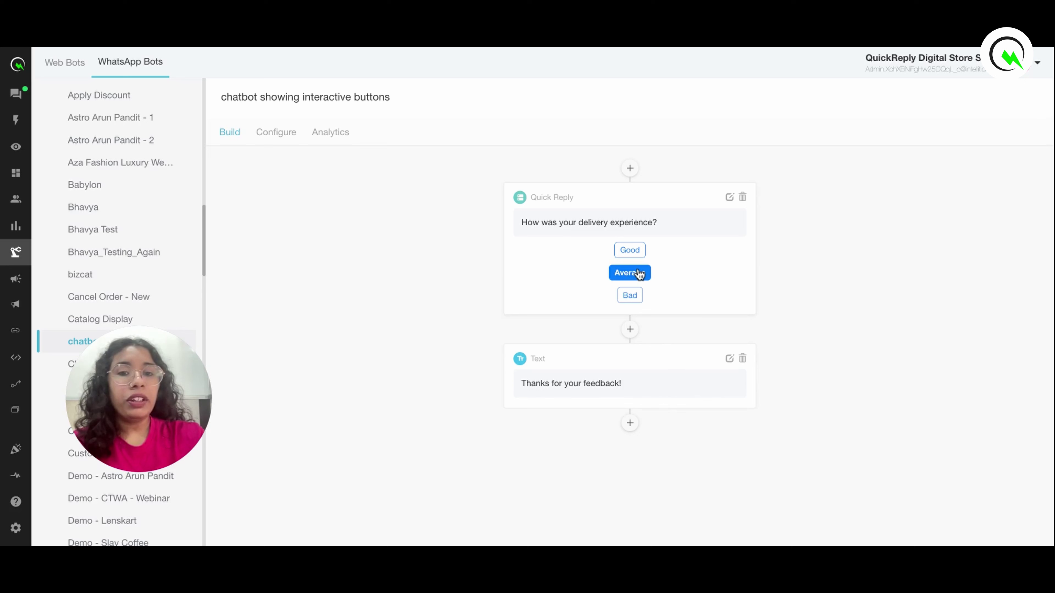
click(638, 253)
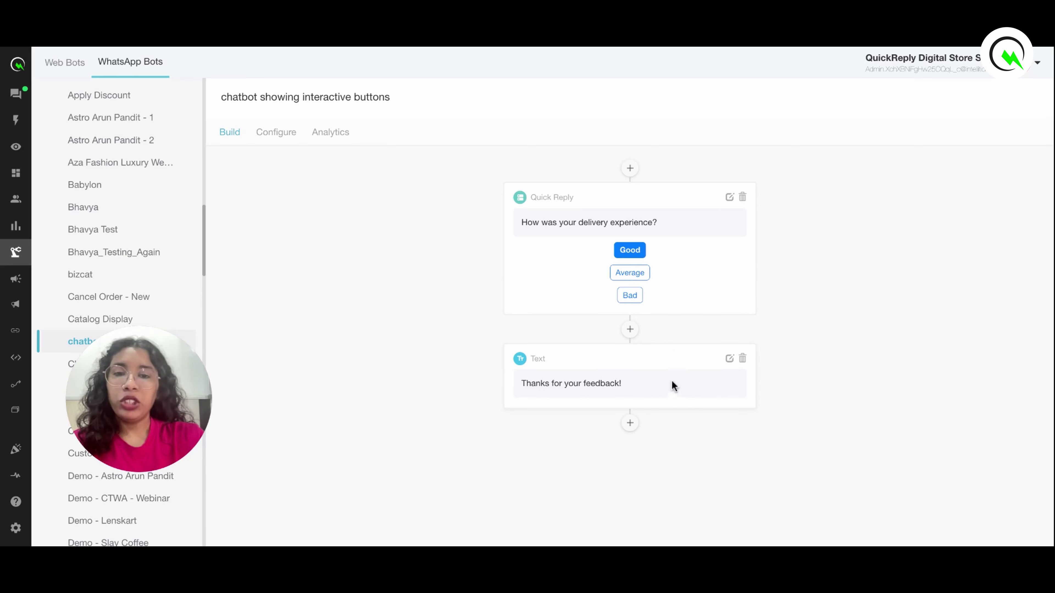
click(636, 275)
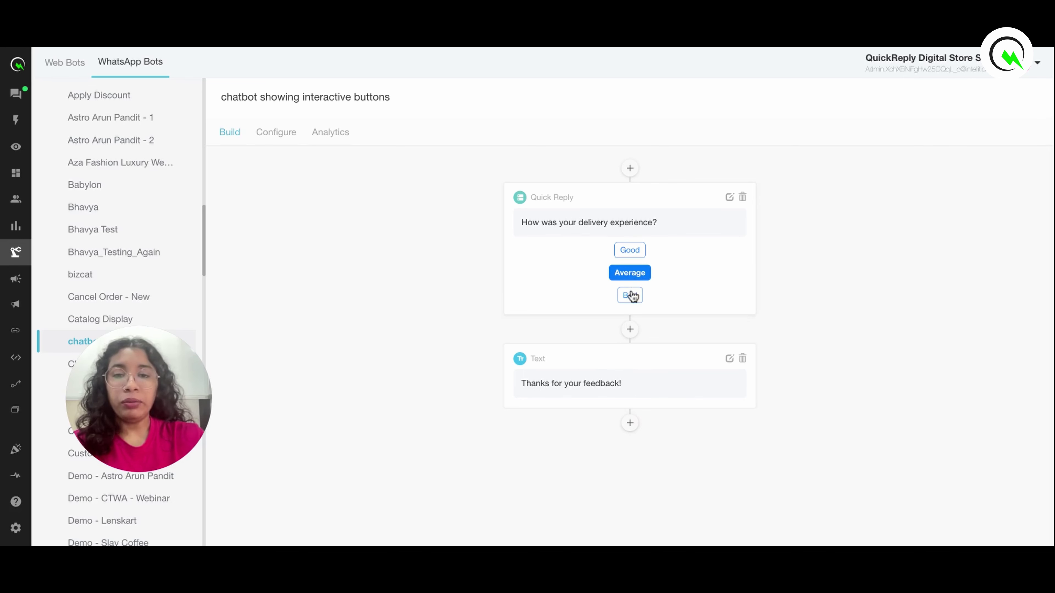
click(631, 296)
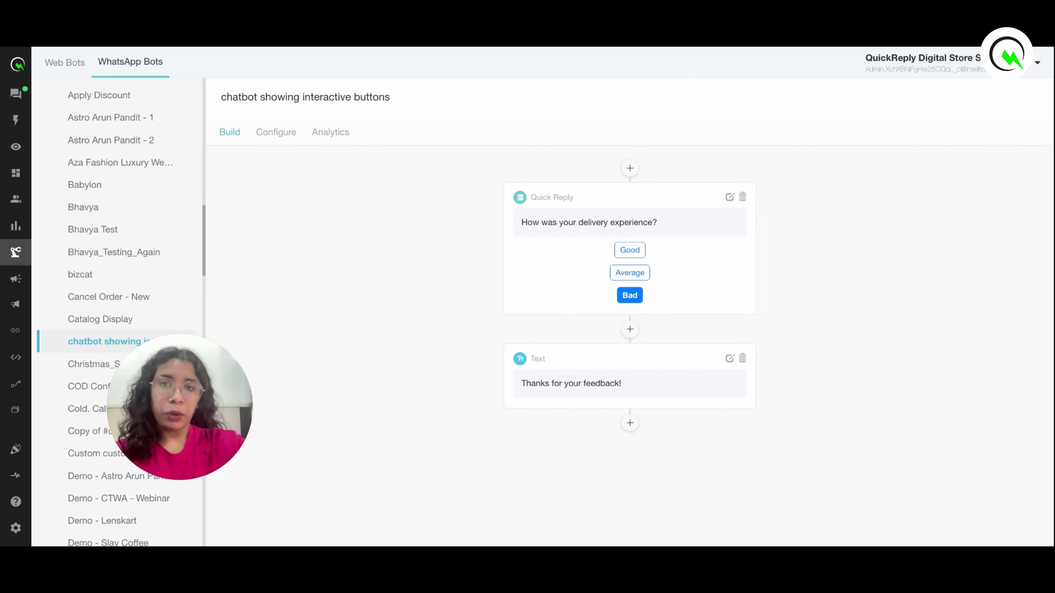
Step: Add a Quick Reply (With Branches) node after the thank-you text, with message "Choose the type of order-related query for which you have reached out to us"
click(629, 423)
click(726, 463)
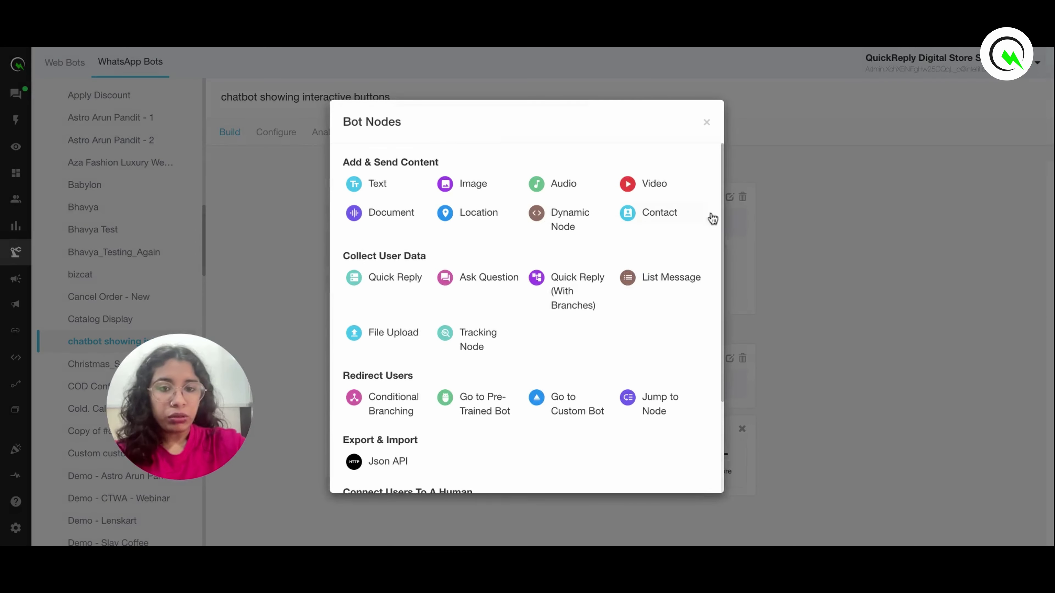
click(579, 298)
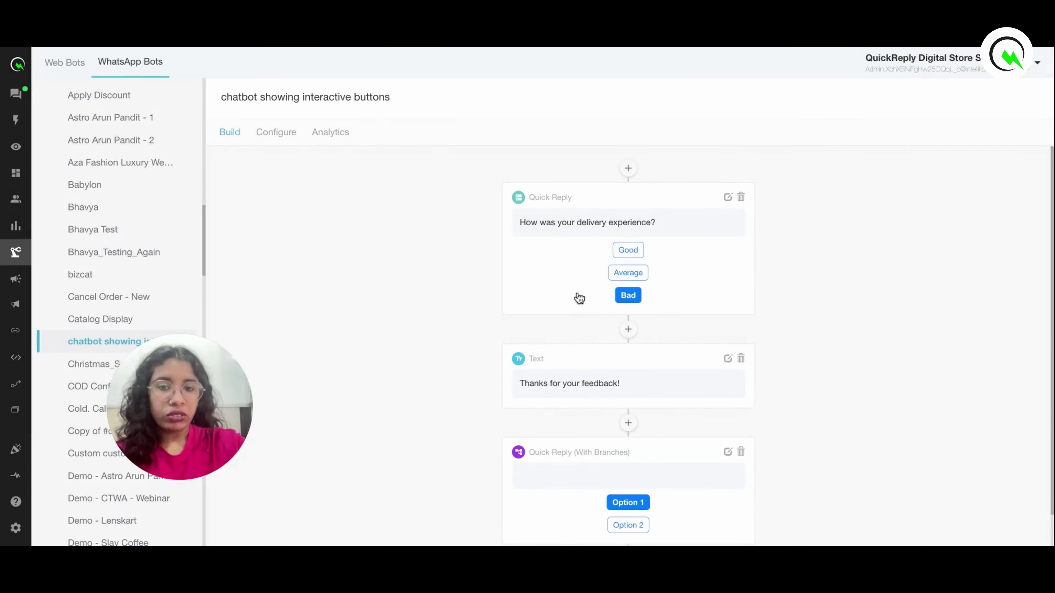
scroll(893, 386, down, 1)
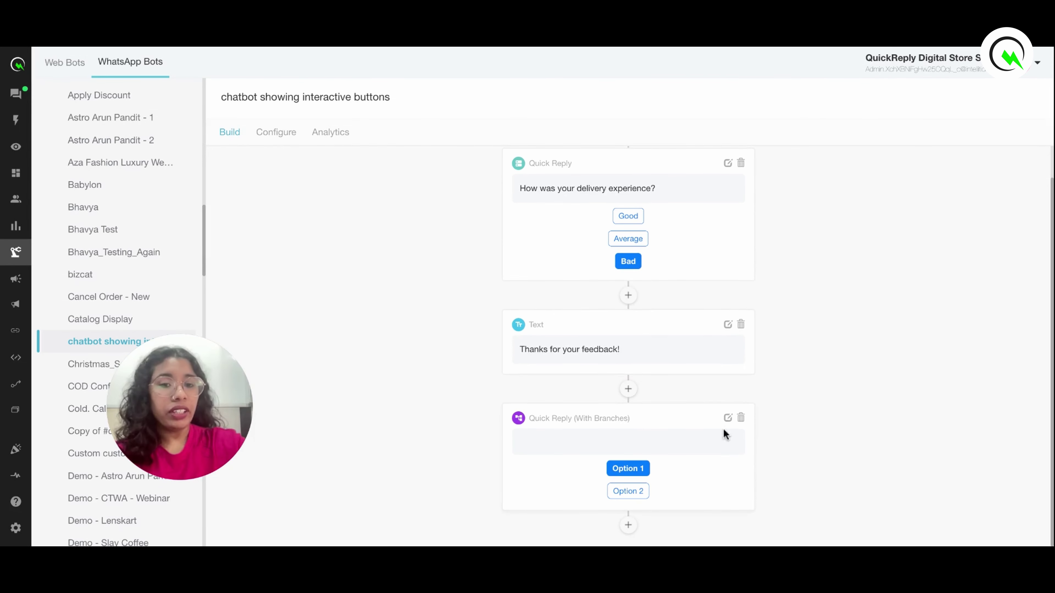
click(728, 417)
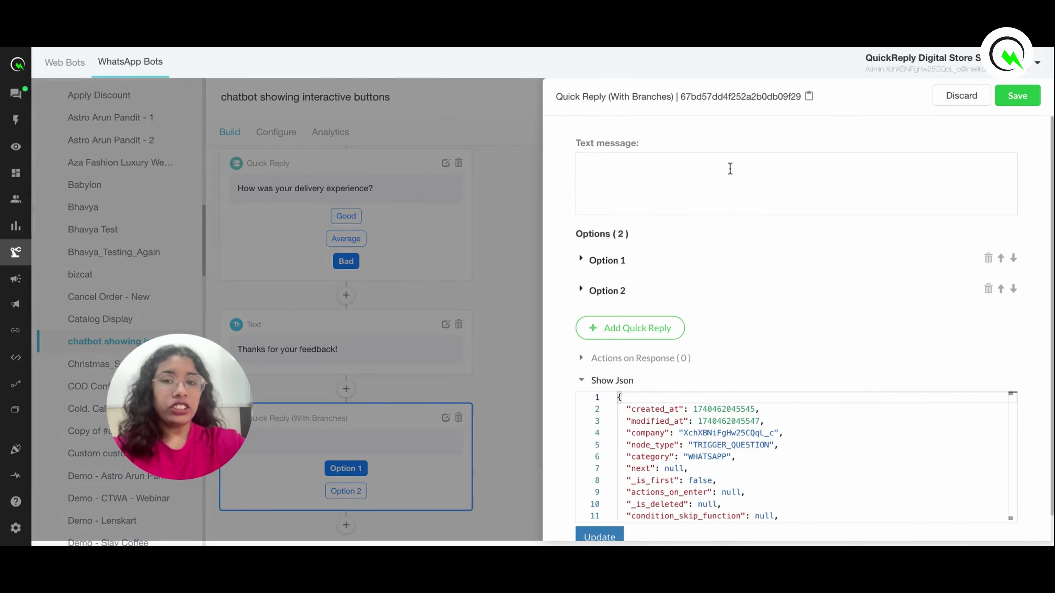
click(730, 168)
text(Choose the type of order-related query for which you have reached out to us)
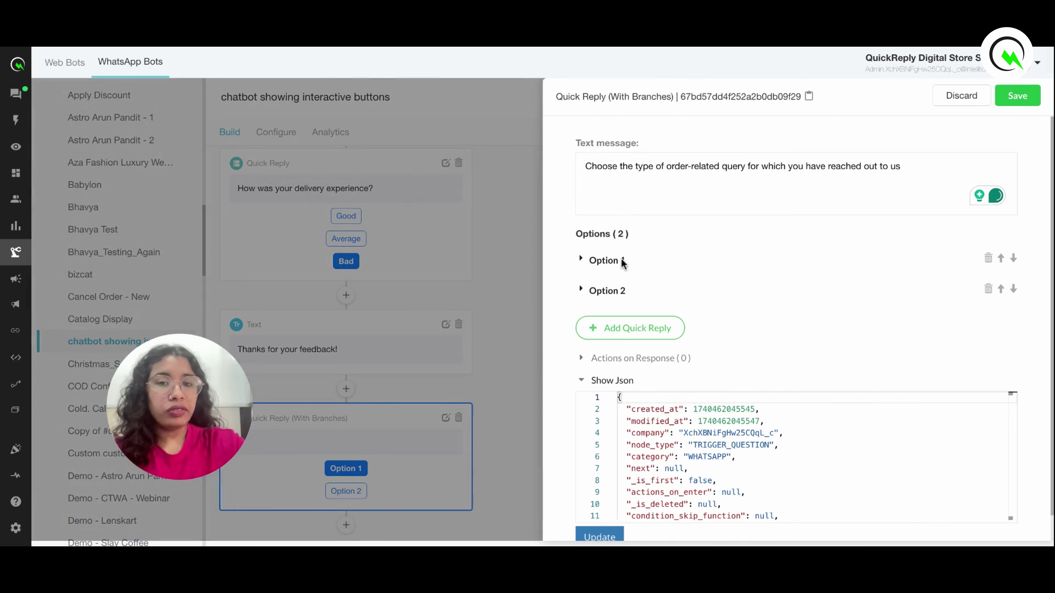
Step: Rename the branching question's first two options as "track order" and "return order"
click(609, 262)
click(635, 309)
key(ctrl+a)
text(track order)
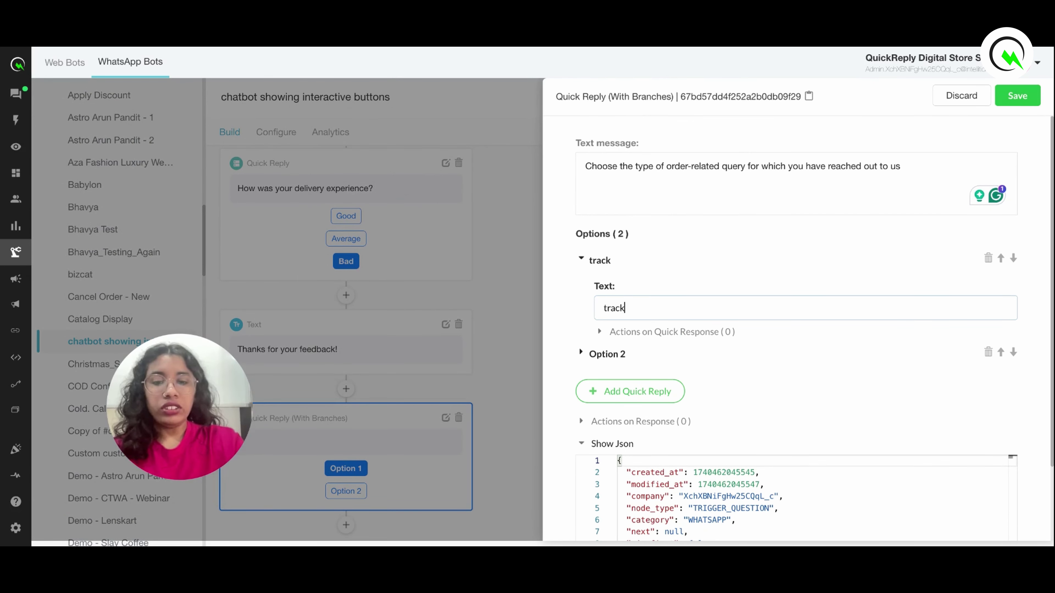
click(607, 353)
double_click(650, 337)
key(ctrl+a)
text(return)
key(Return)
Step: Add a third quick reply "cancel order" to the branching question and save the node
click(487, 296)
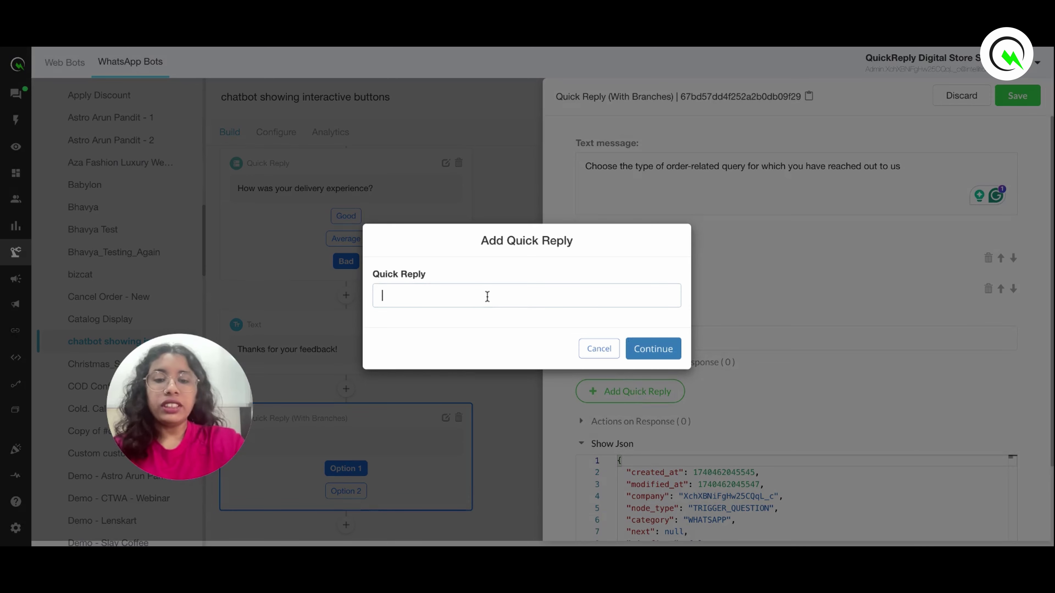
text(cancel)
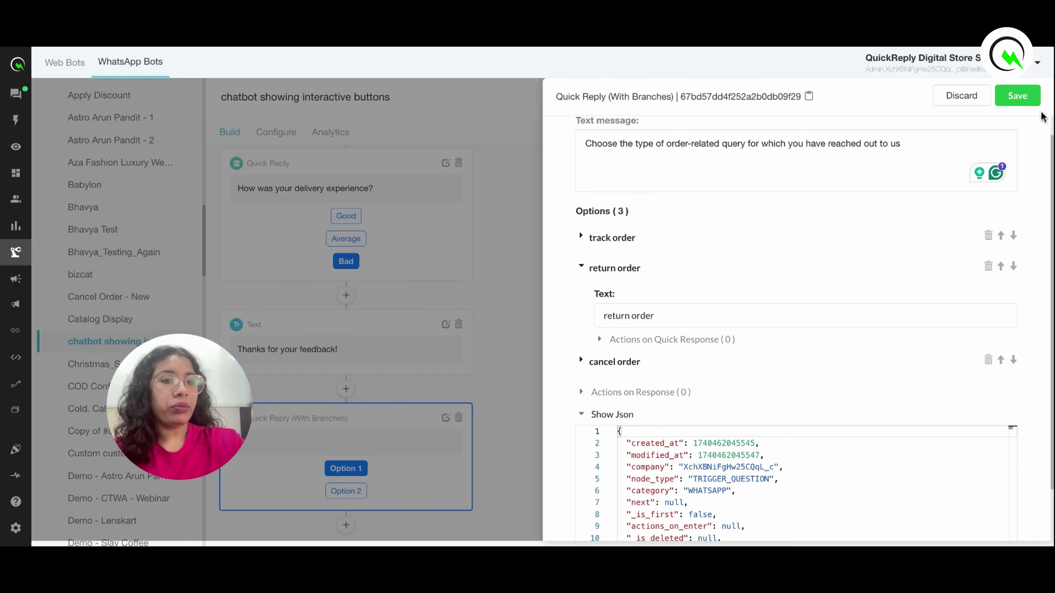
click(1017, 96)
Step: Add a Text node below the branching question for the "track order" option
scroll(816, 434, down, 1)
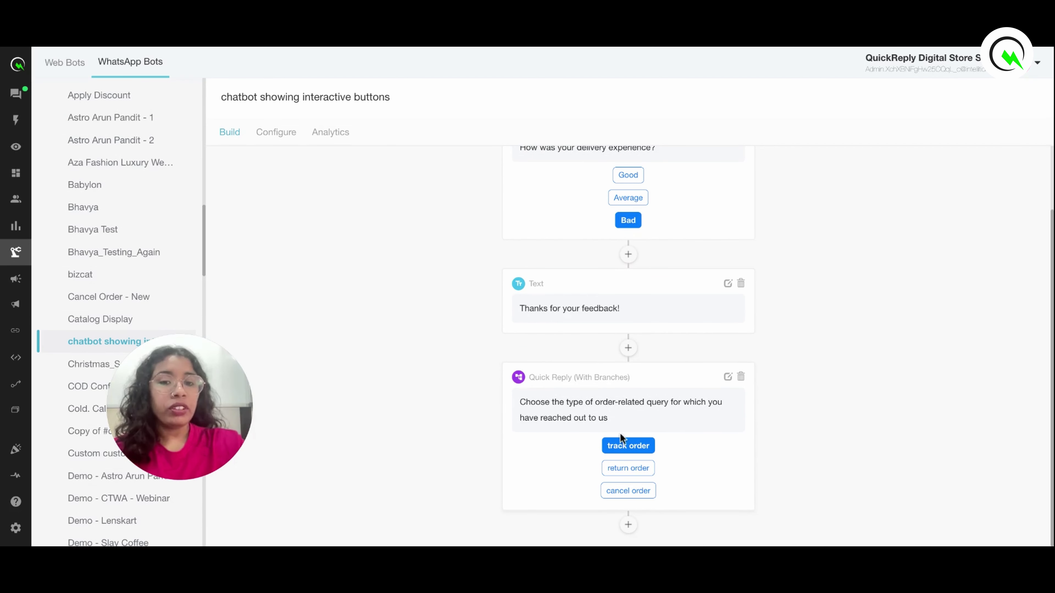
click(628, 525)
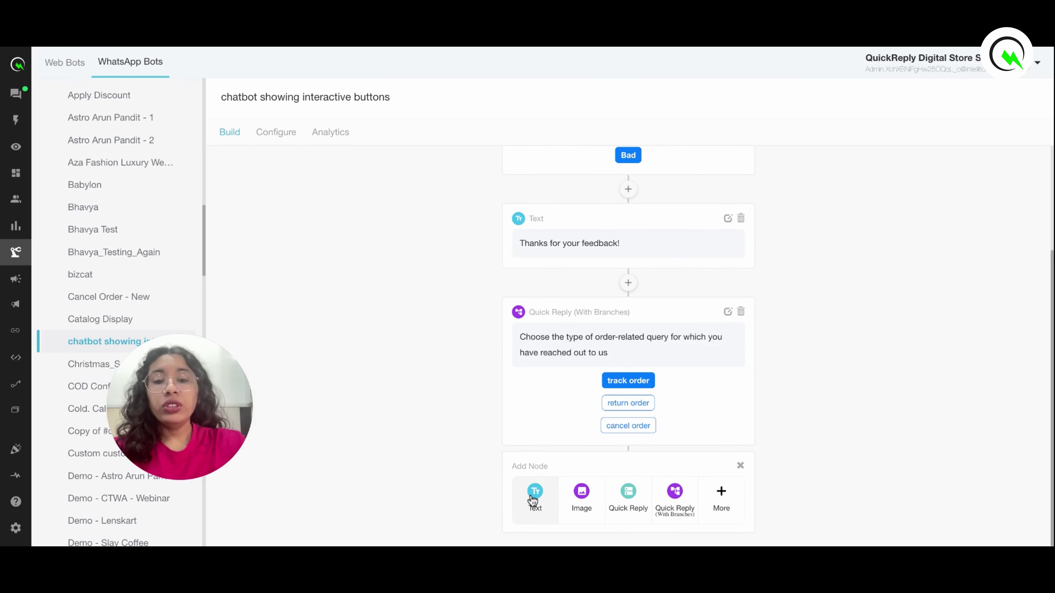
click(548, 499)
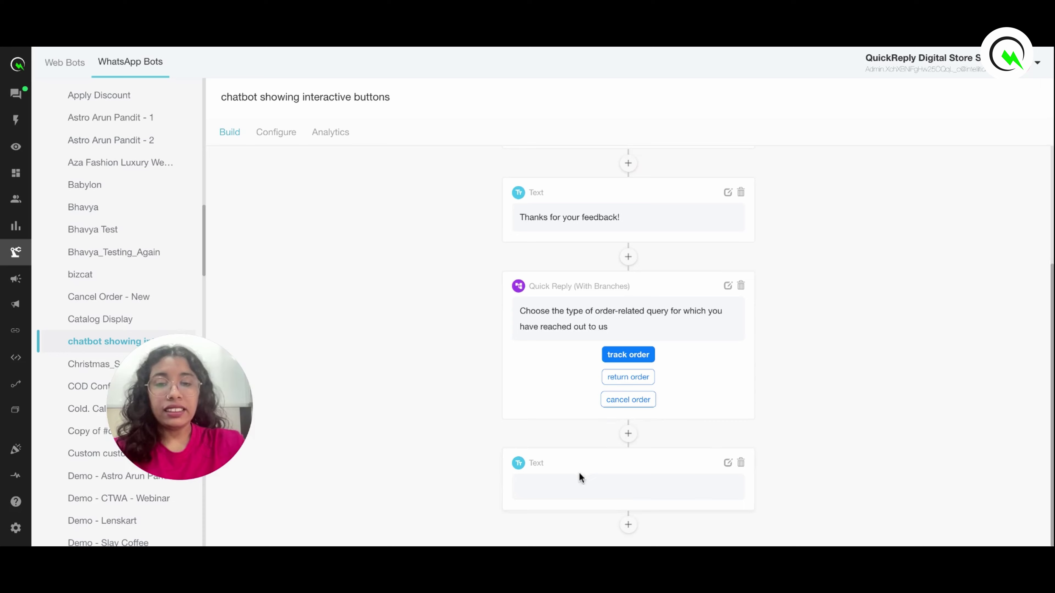
Step: Set the message of the Text node under "track order" to "Shows tracking details." and save it
click(727, 463)
click(732, 177)
text(Shows tracking details.)
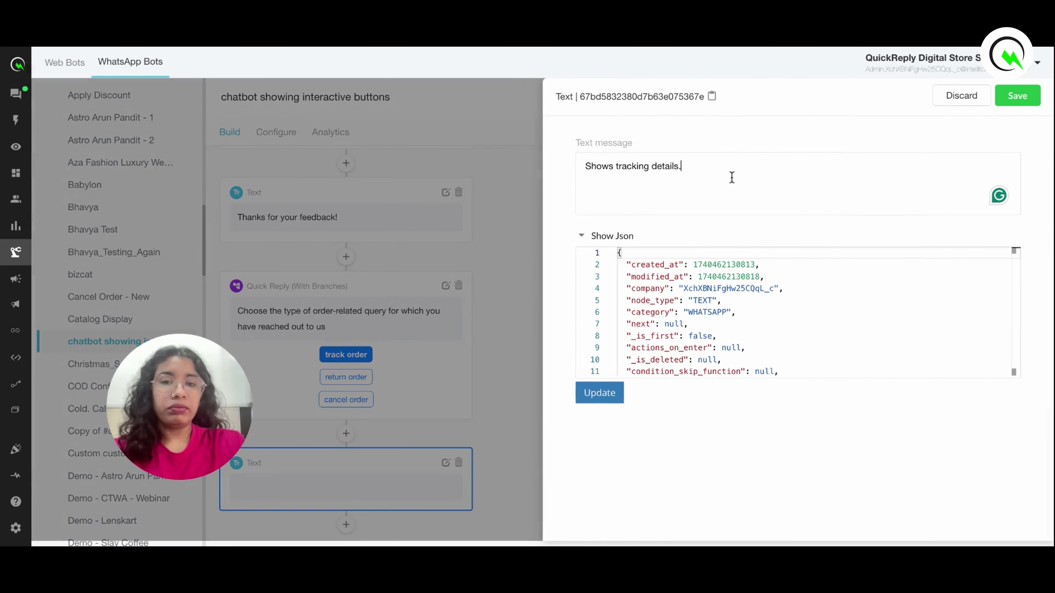
click(1028, 96)
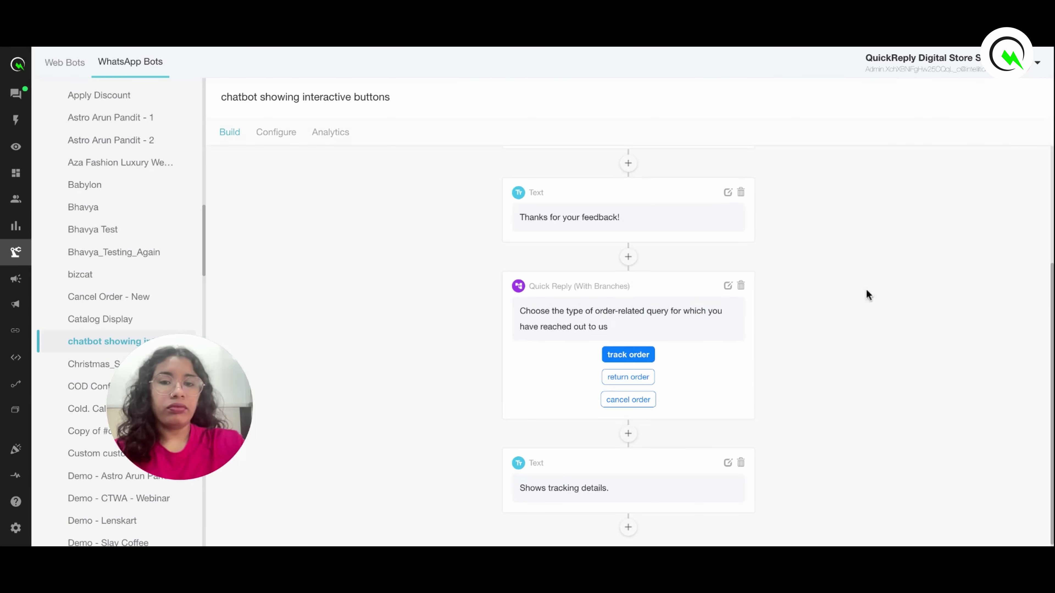
Step: Switch between the "return order" and "track order" options to compare the nodes that follow each one
click(648, 377)
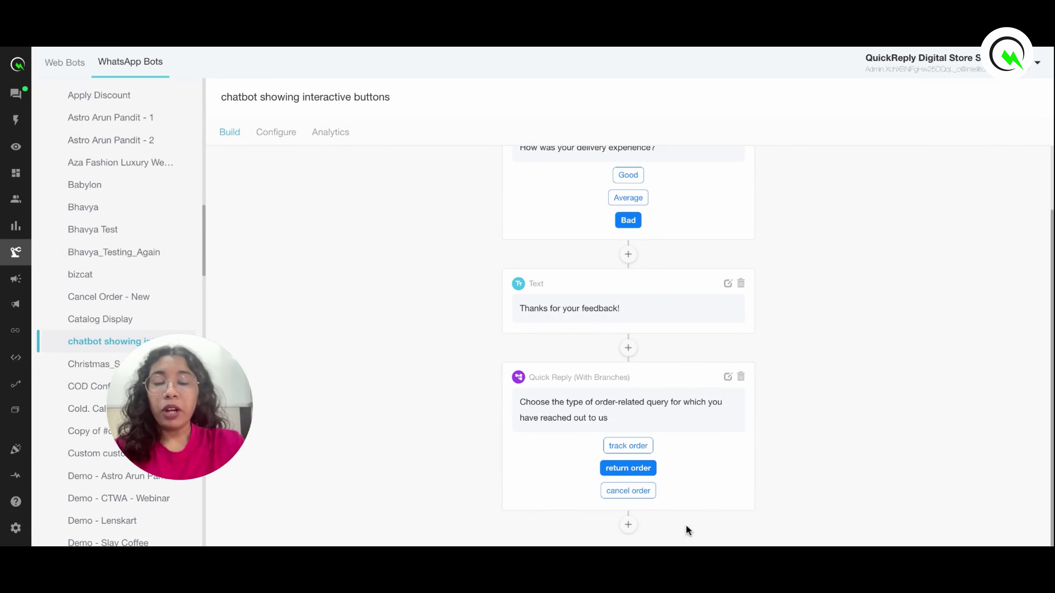
click(643, 451)
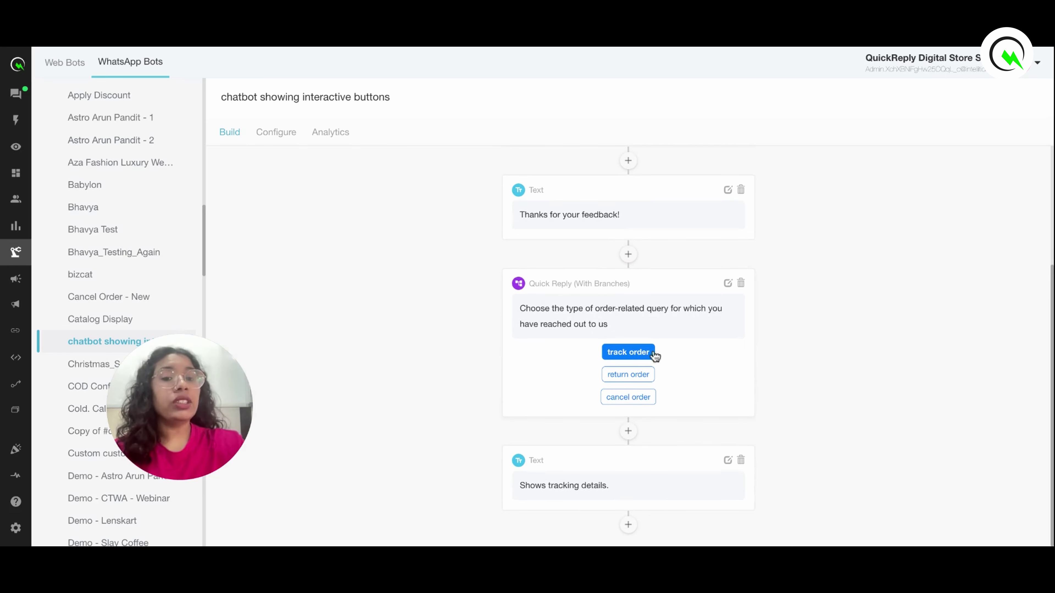
click(629, 374)
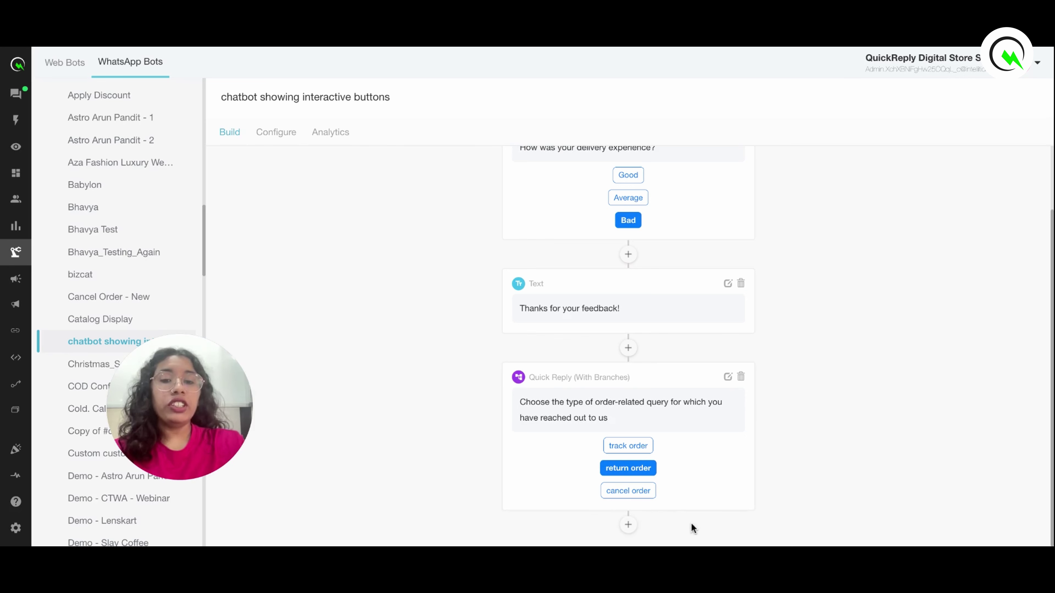
click(641, 447)
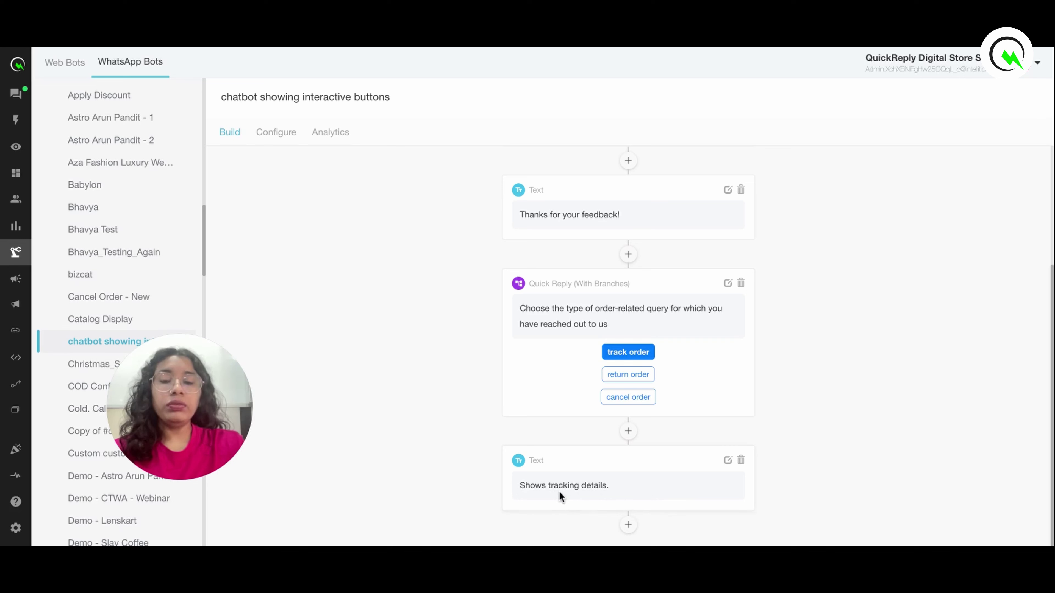
Step: Add a Text node for the "return order" option with the message "Guides the customer through the process." and save it
click(637, 376)
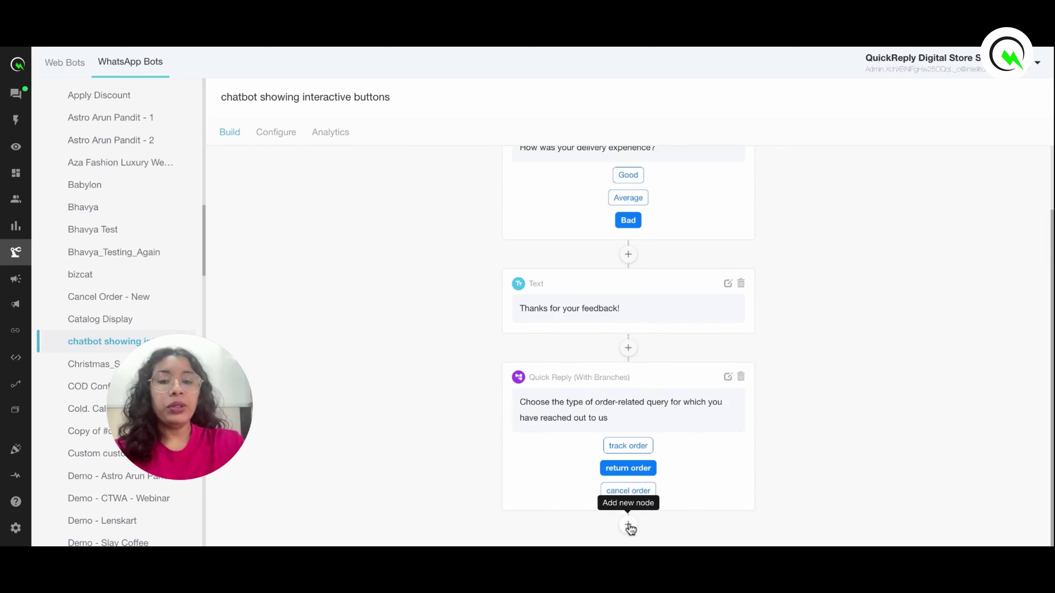
click(637, 530)
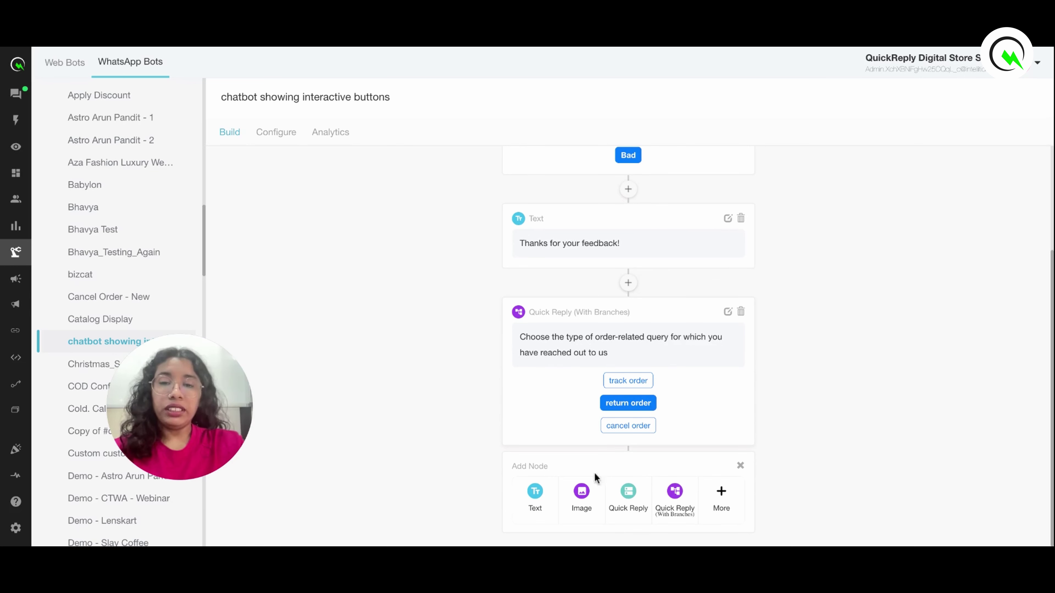
click(542, 501)
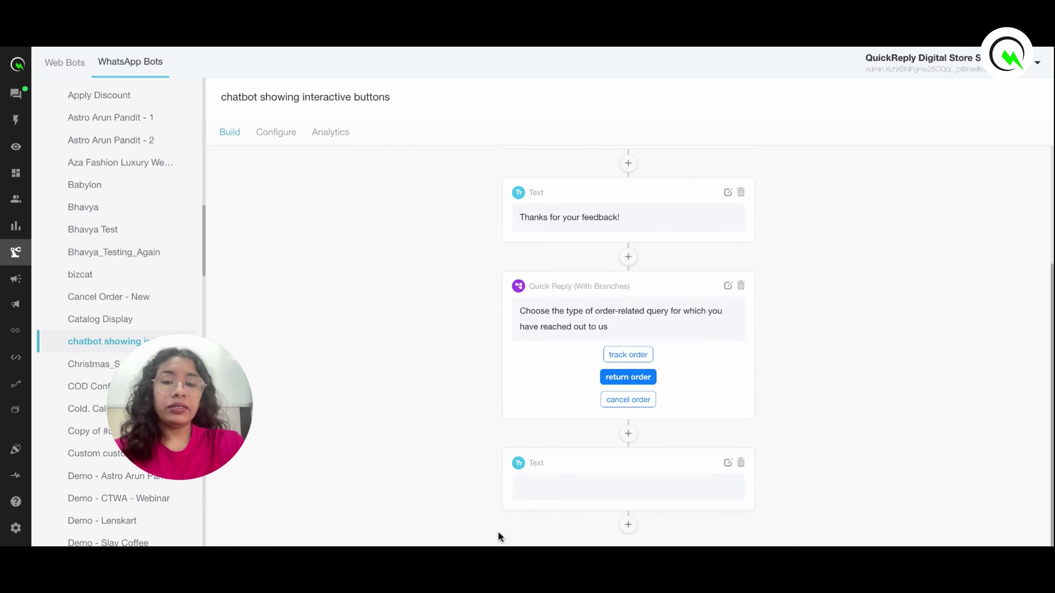
click(1039, 95)
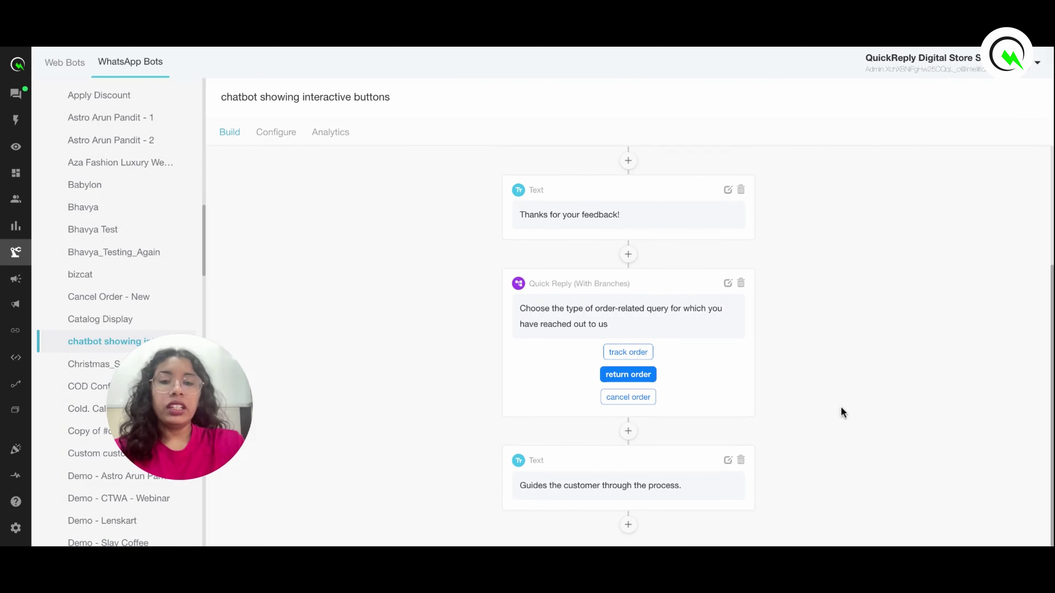
Step: Add a Text node for the "cancel order" option with the message "Checks cancellation eligibility."
click(651, 400)
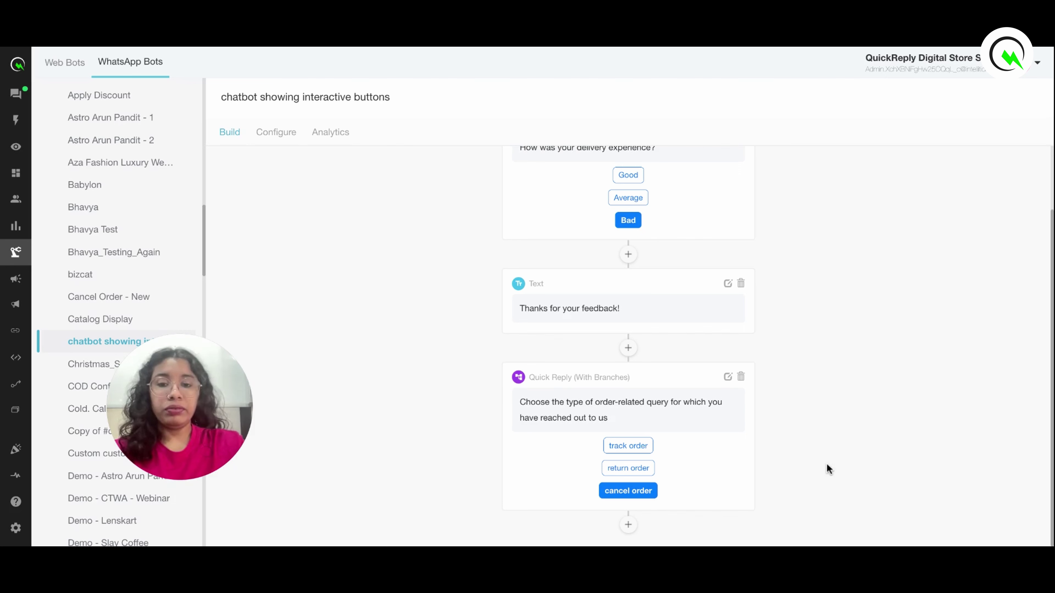
scroll(827, 463, down, 2)
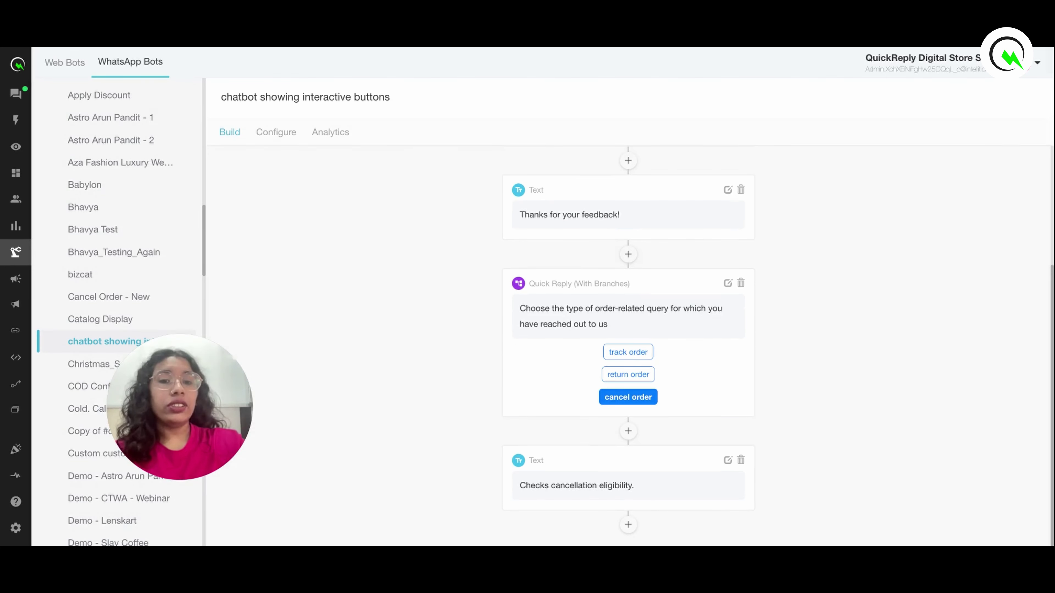
Step: Go through the track, return and cancel order options in turn to check the text shown for each branch
click(644, 357)
click(642, 379)
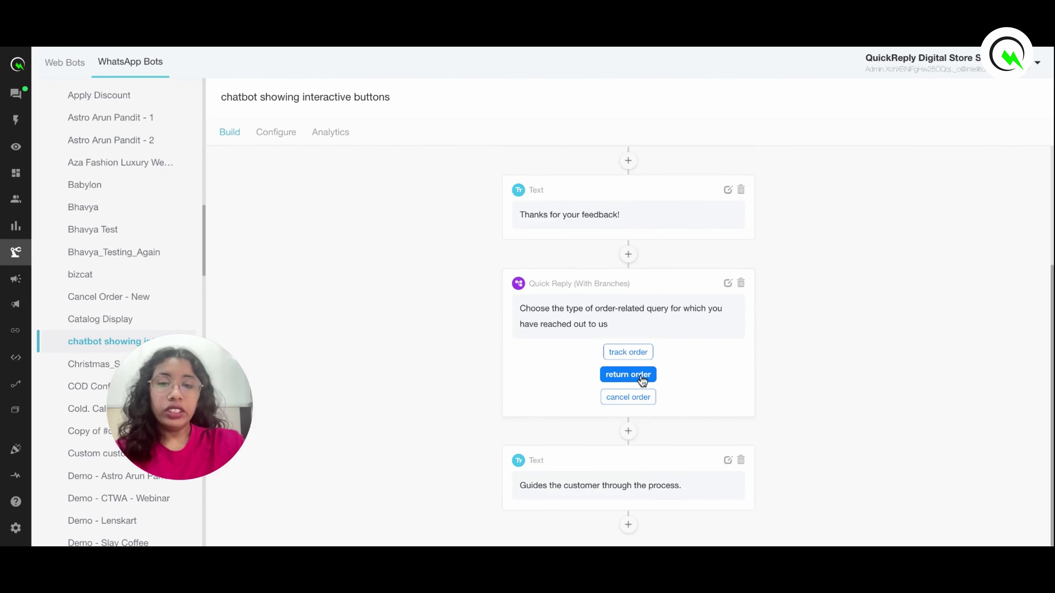
click(643, 400)
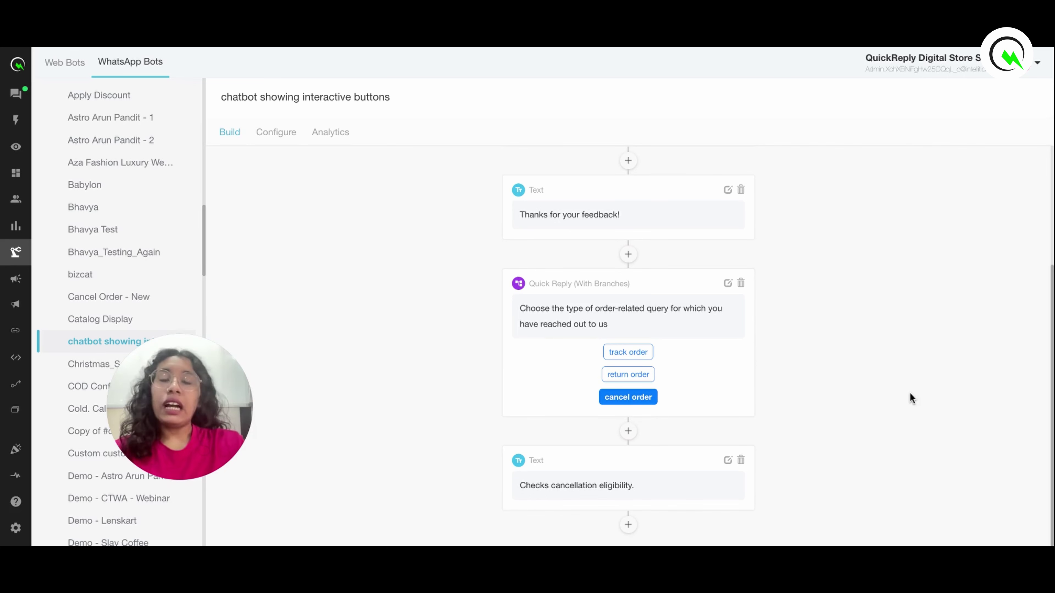
Step: Add a List Message node below the "Checks cancellation eligibility." text in the cancel order branch
click(628, 524)
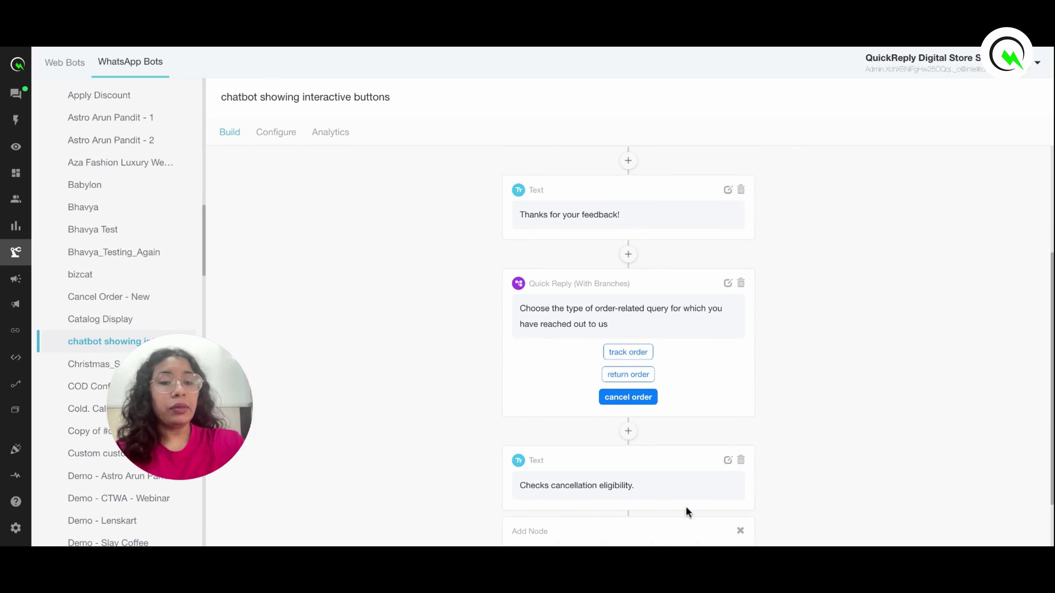
click(732, 500)
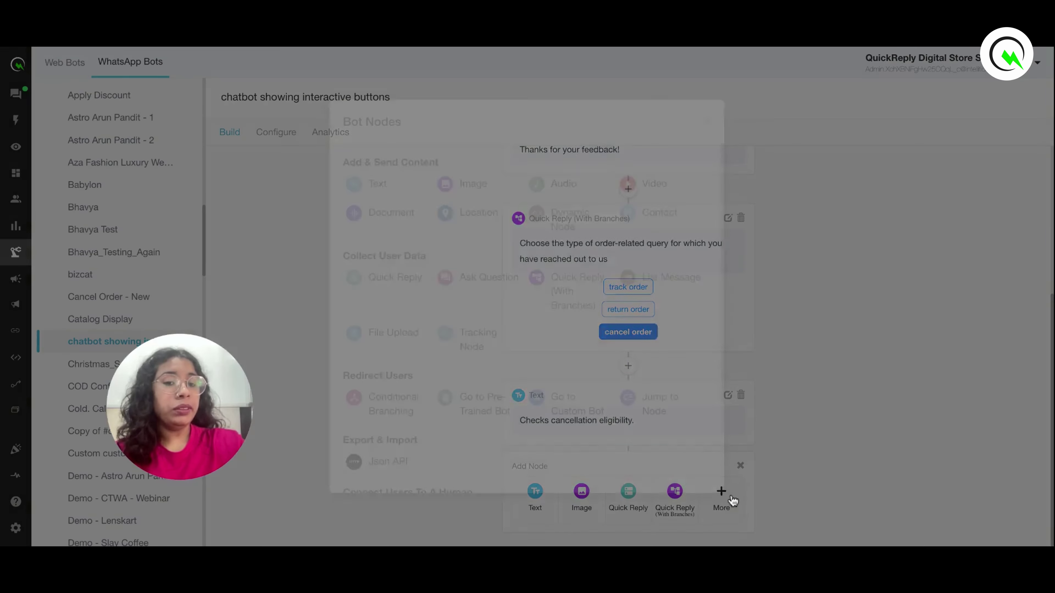
click(669, 283)
scroll(828, 396, down, 1)
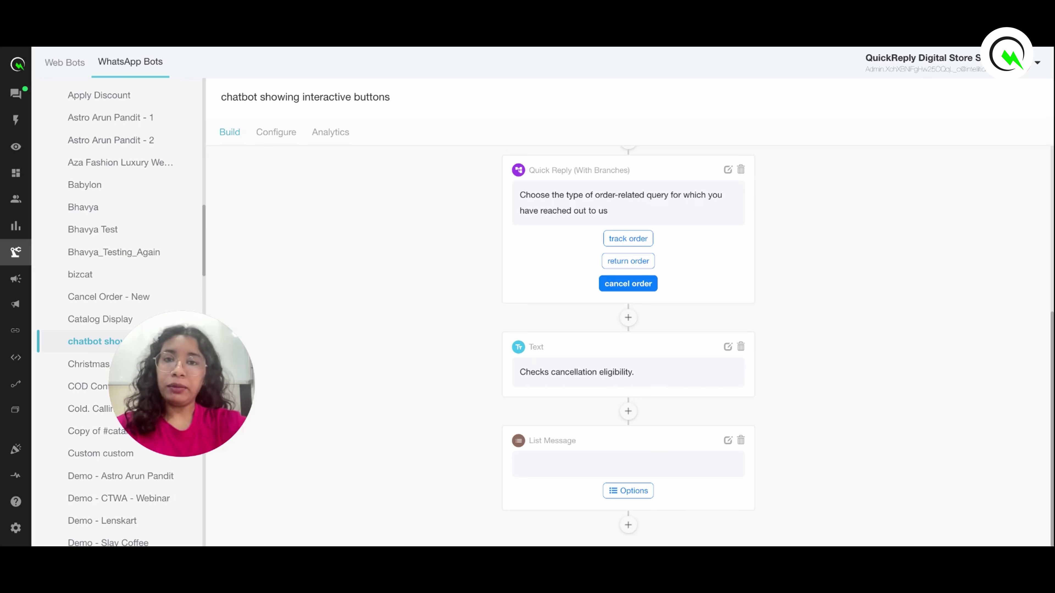
Step: Set the List Message text to "What's your biggest skin concern?", clear its title, and set the list title to "Skin Concerns"
click(728, 440)
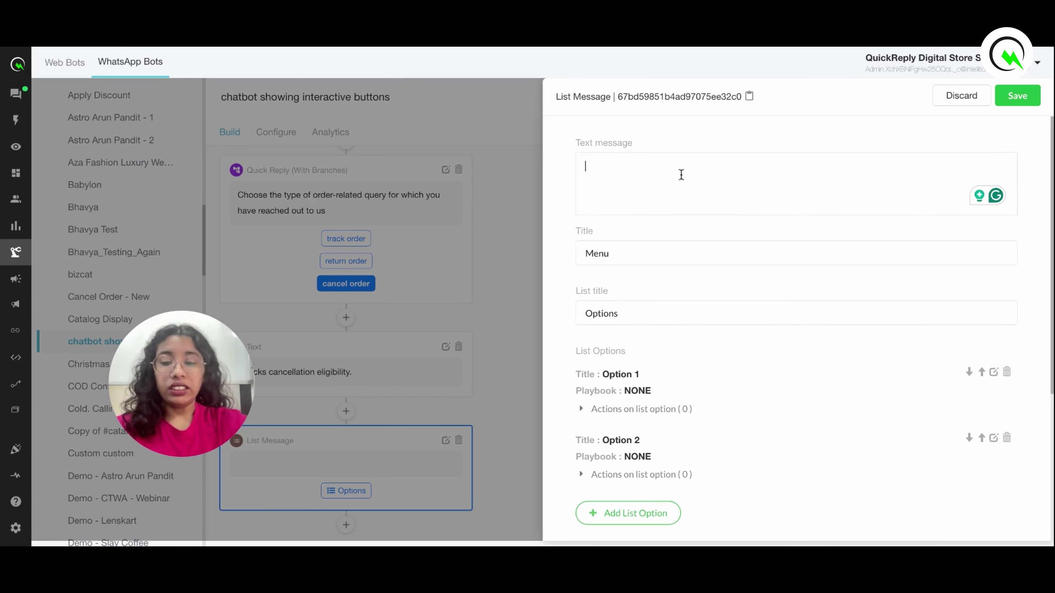
text(What’s your biggest skin concern?)
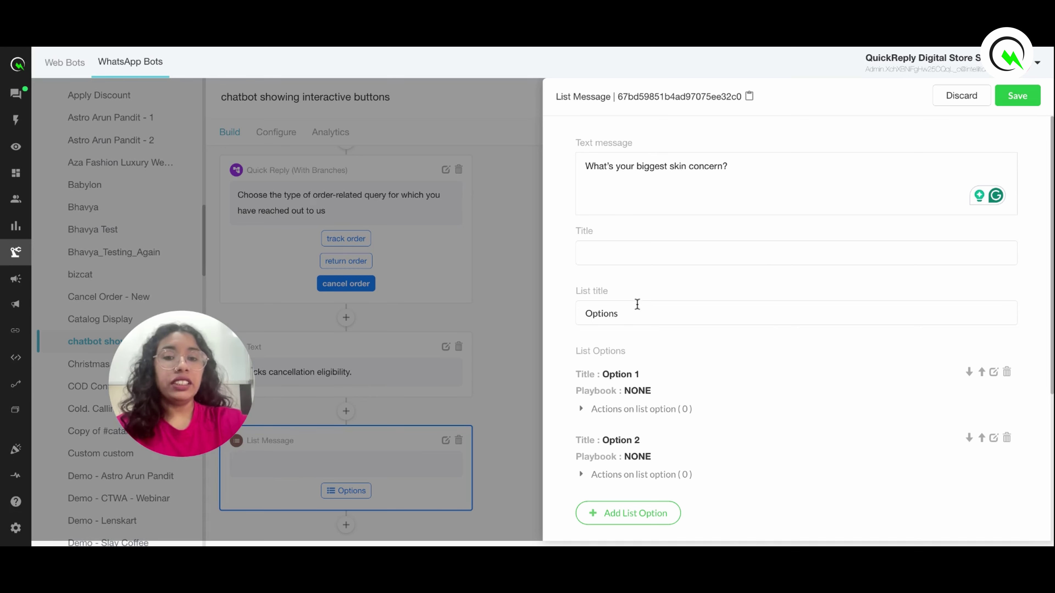
double_click(637, 316)
text(Skin Concerns)
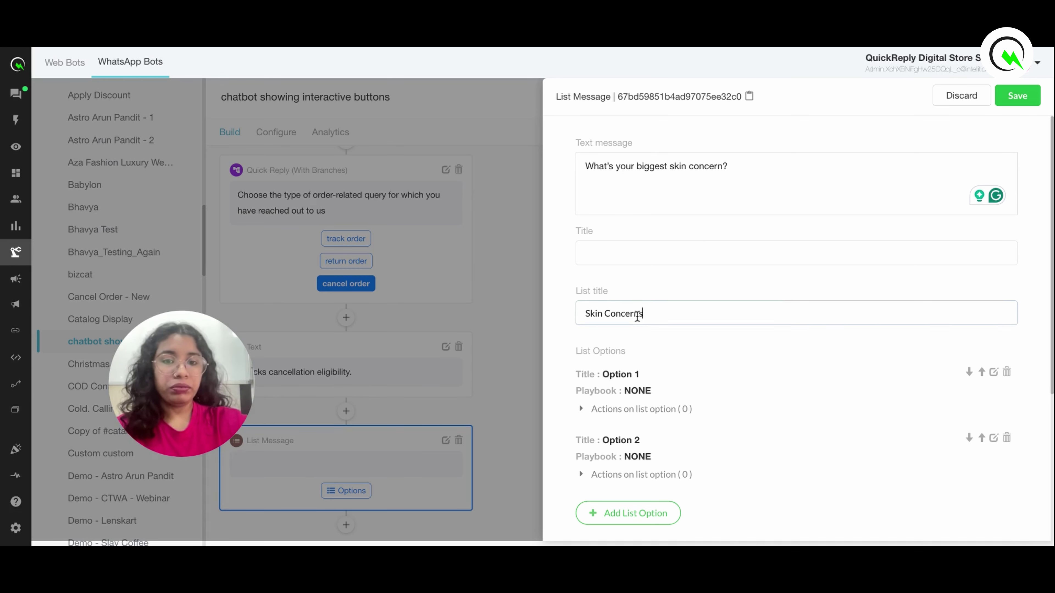
Step: Give the list the options Hyperpigmentation, Acne & Breakouts, Anti-Aging & Wrinkles, Dry & Dehydrated Skin and Sensitive Skin, and save the node
scroll(674, 368, down, 3)
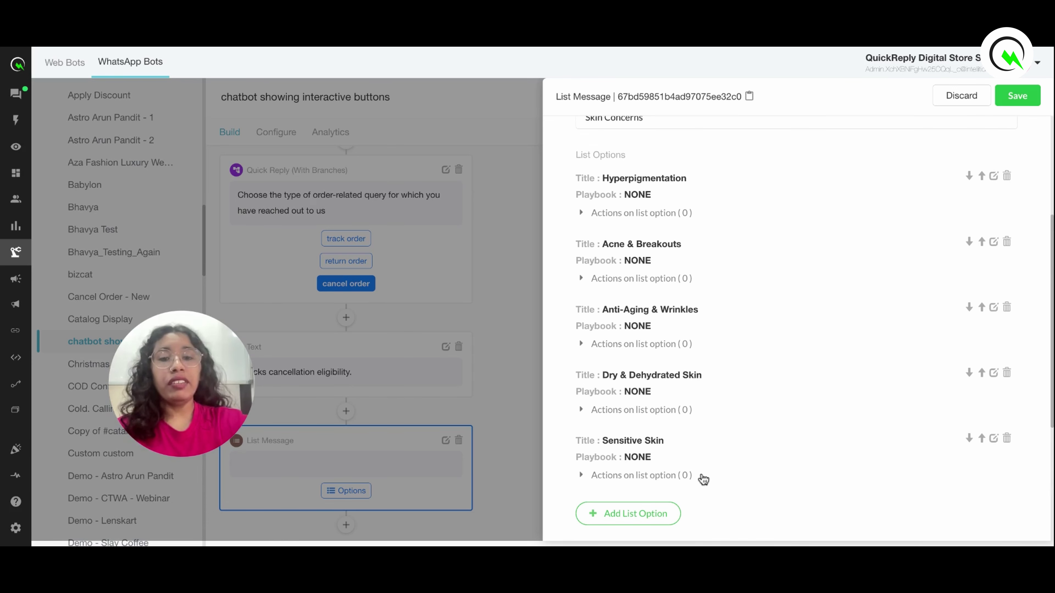
scroll(702, 482, down, 3)
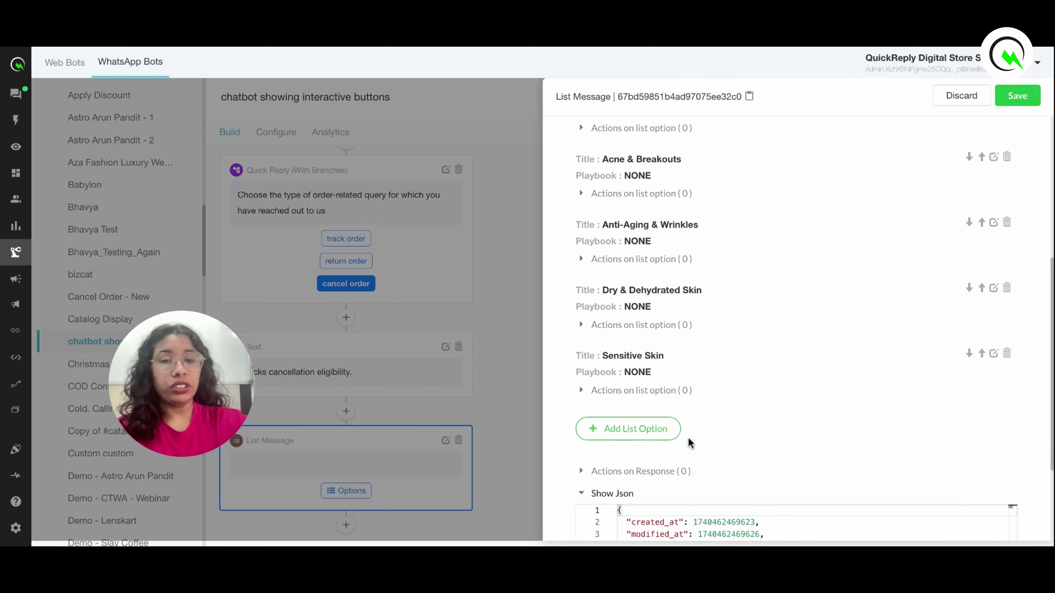
scroll(770, 313, up, 4)
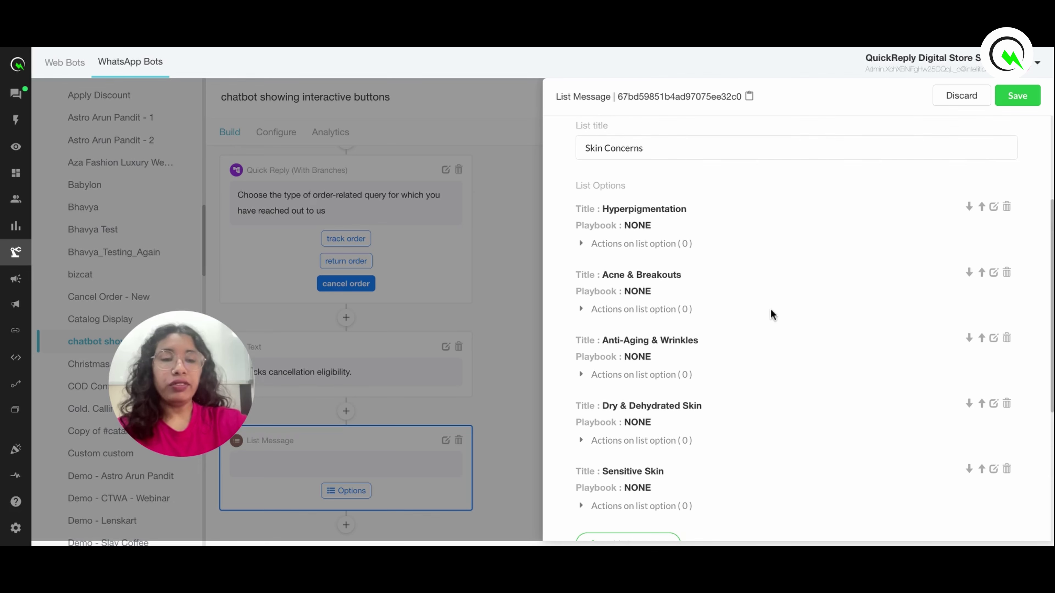
click(1017, 96)
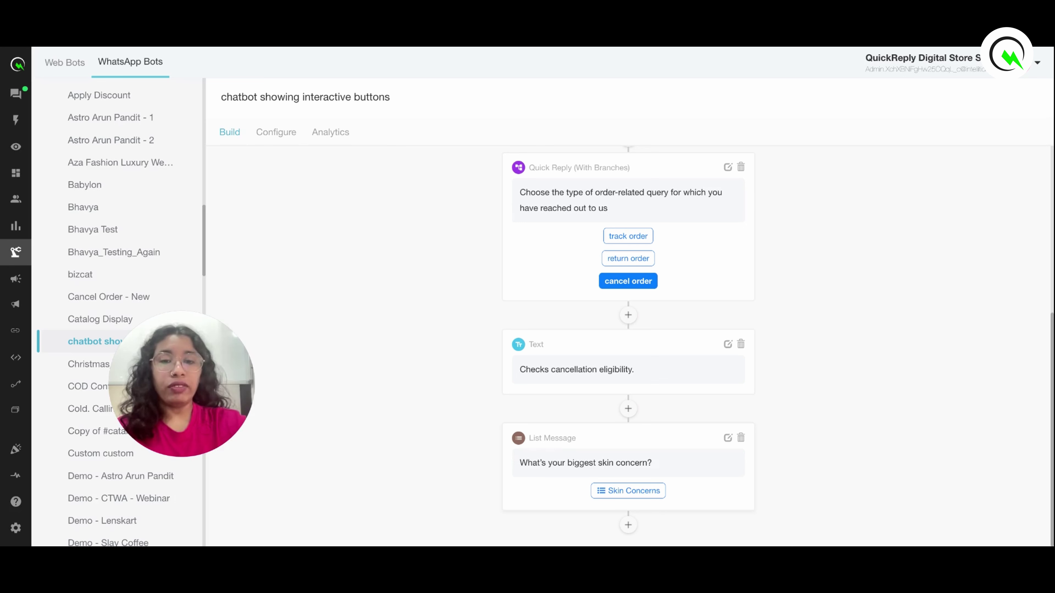
Step: Add and save a Text node after the List Message reading "Got it! Are you looking for a daily skincare routine or a targeted treatment?"
click(628, 525)
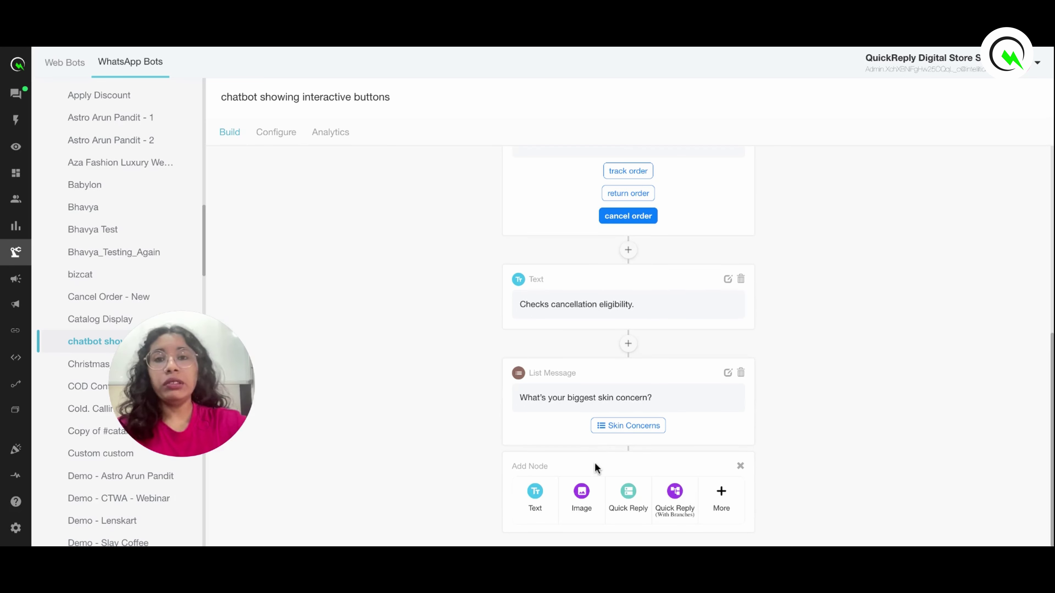
click(536, 501)
click(726, 464)
click(723, 167)
text(Got it! Are you looking for a daily skincare routine or a targeted treatment?)
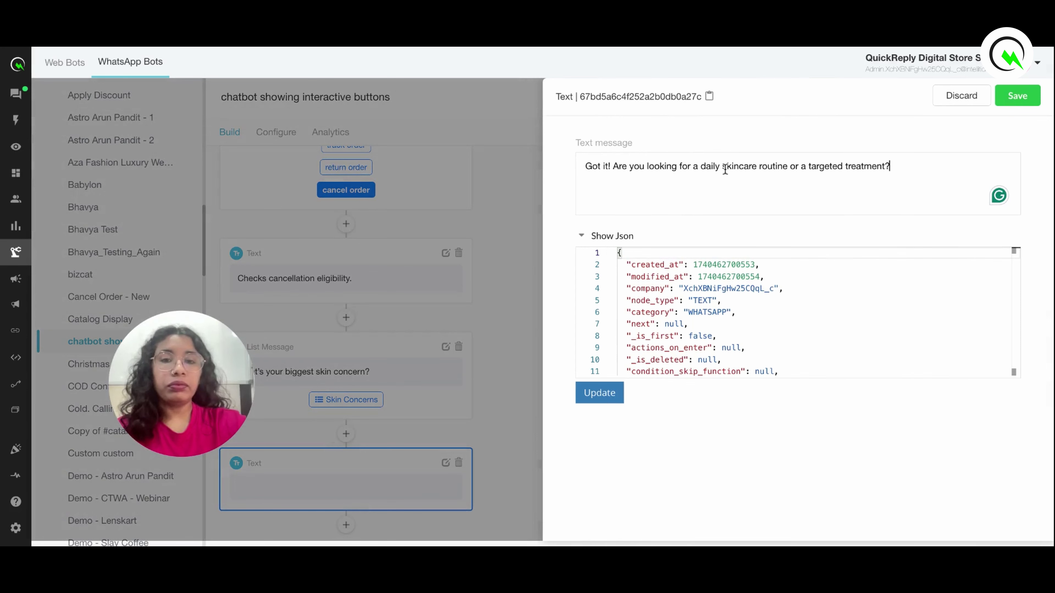
click(1017, 96)
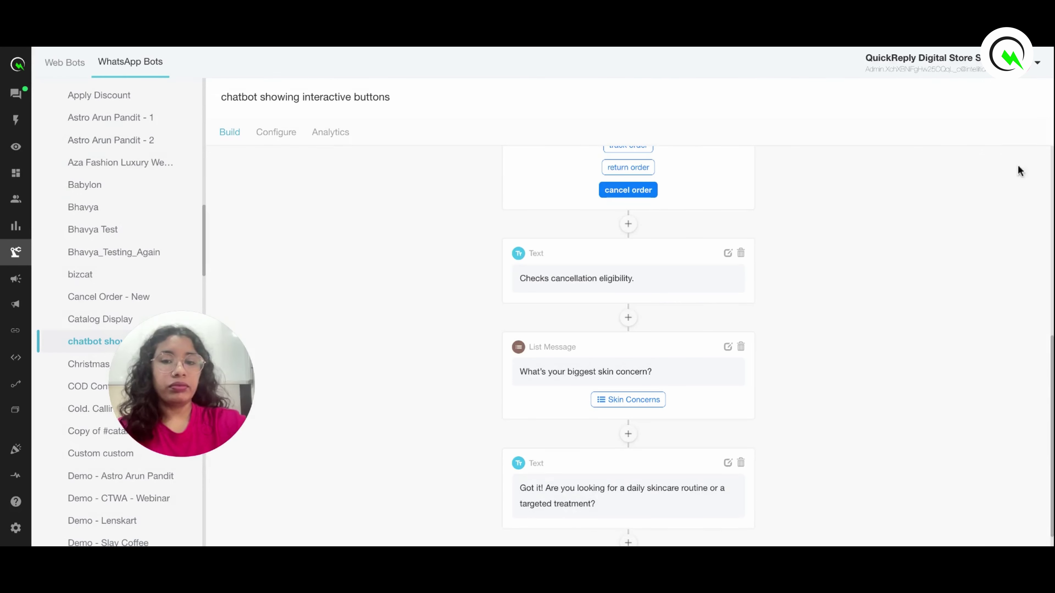
Step: Add a Text node below the skincare routine question with the message "Refund Request" and save it
scroll(522, 431, down, 1)
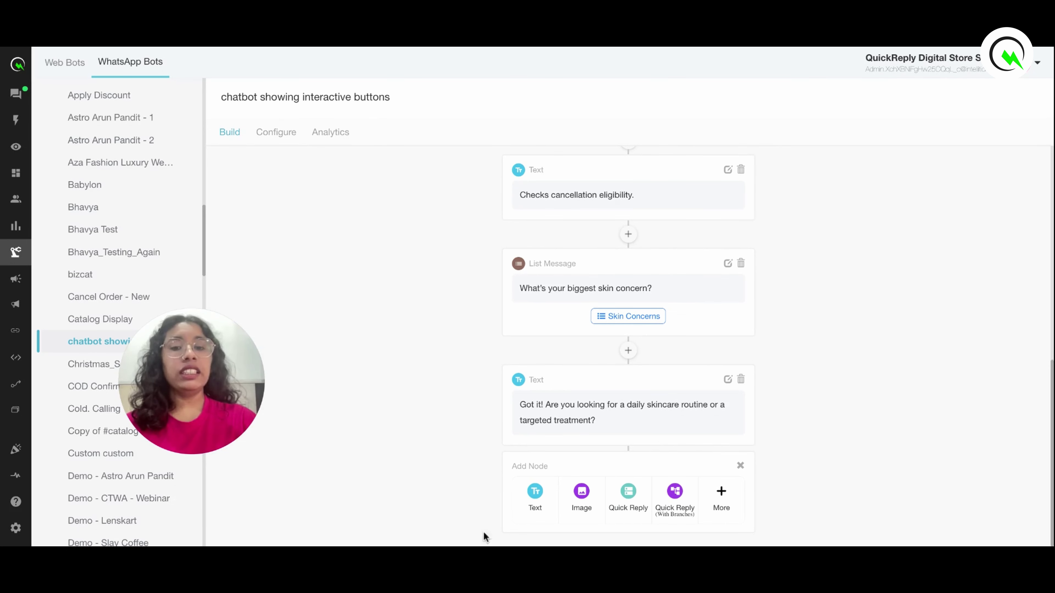
click(537, 503)
click(728, 463)
click(668, 170)
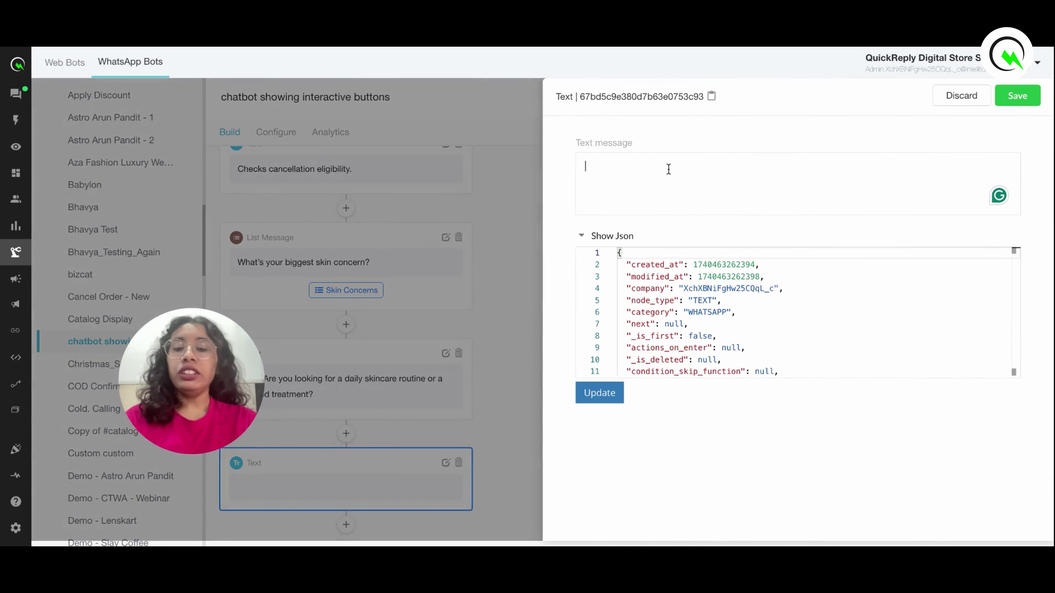
text(Refund Request)
click(1014, 98)
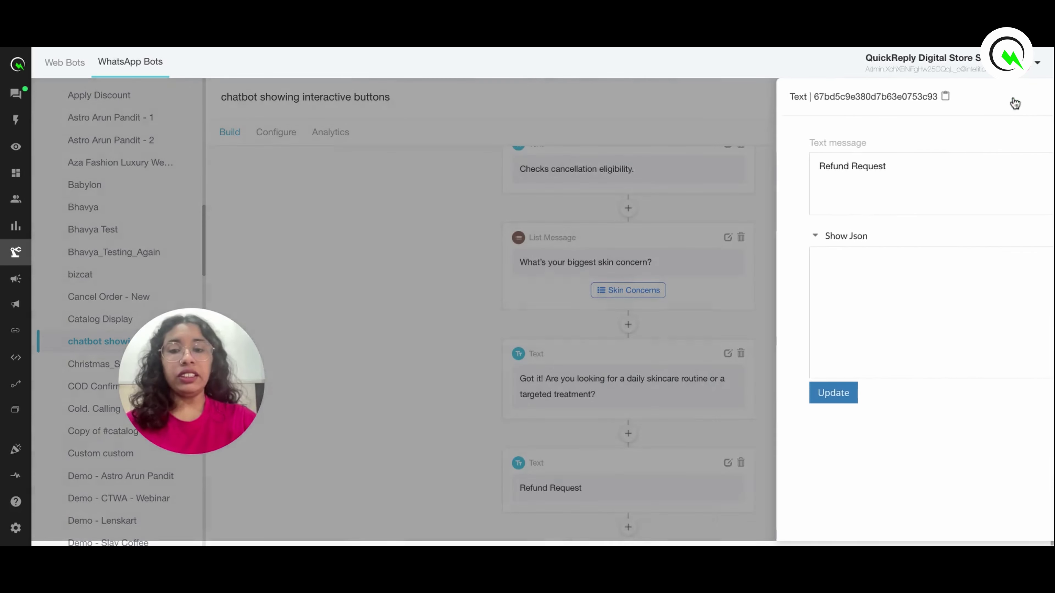
Step: Add a Conditional Branching node below the "Refund Request" text
click(628, 524)
click(722, 494)
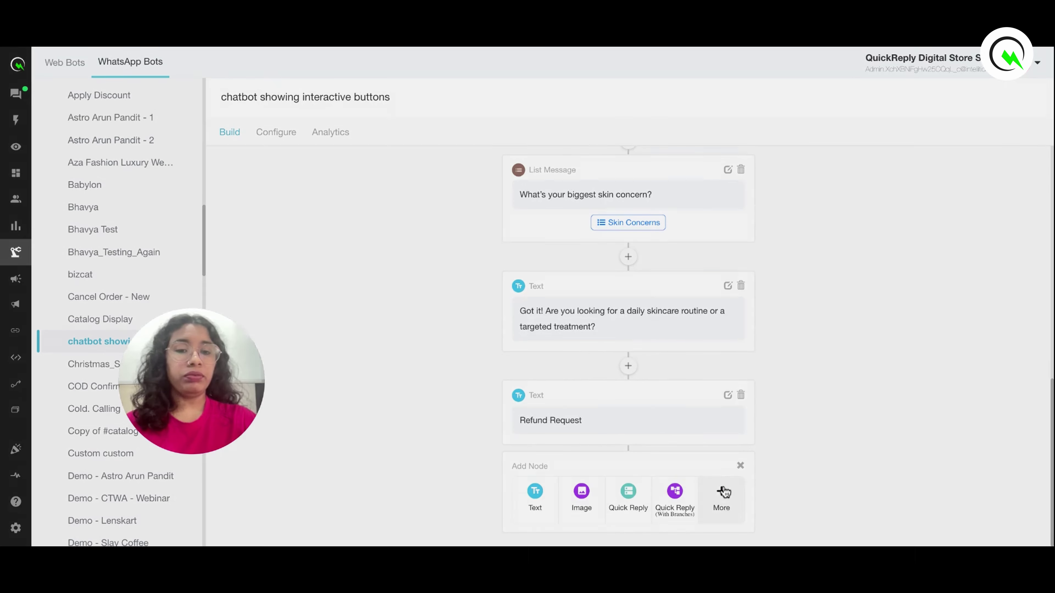
click(376, 407)
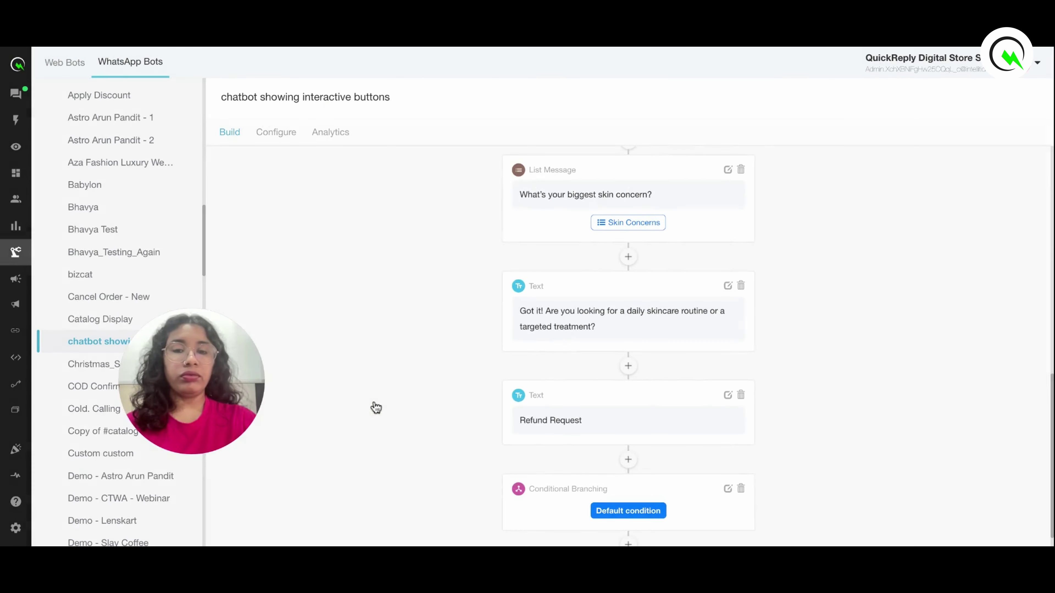
Step: Add and save the branching conditions Refund to Bank Account, Refund to Original Payment Mode, Store Credit, Exchange for Another Item and Talk to Support
click(728, 489)
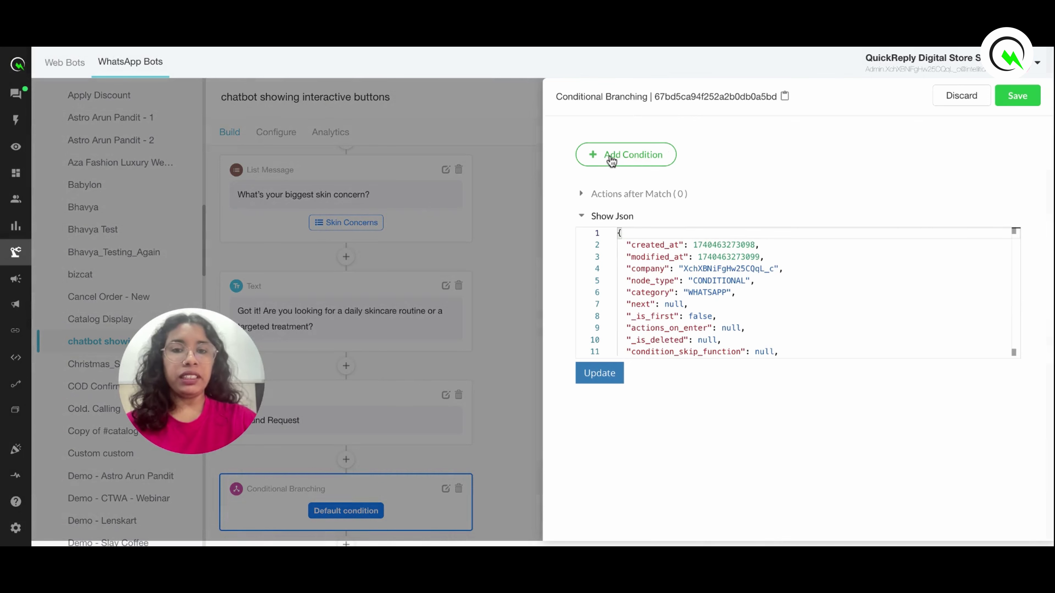
click(611, 160)
click(597, 156)
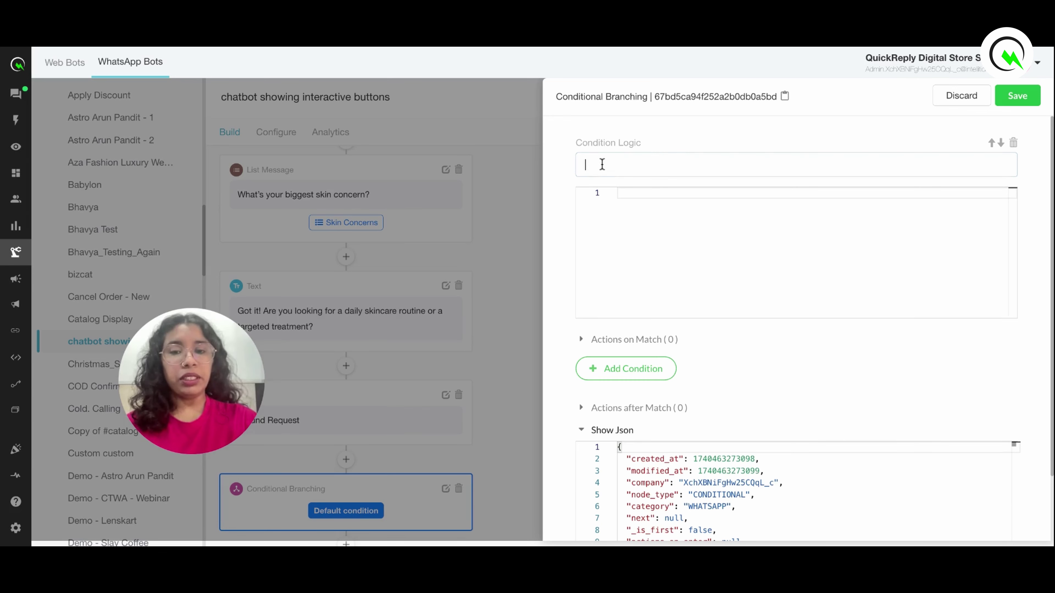
text(Refund to Bank Account)
click(623, 368)
text(Refund to Original Payment Mode)
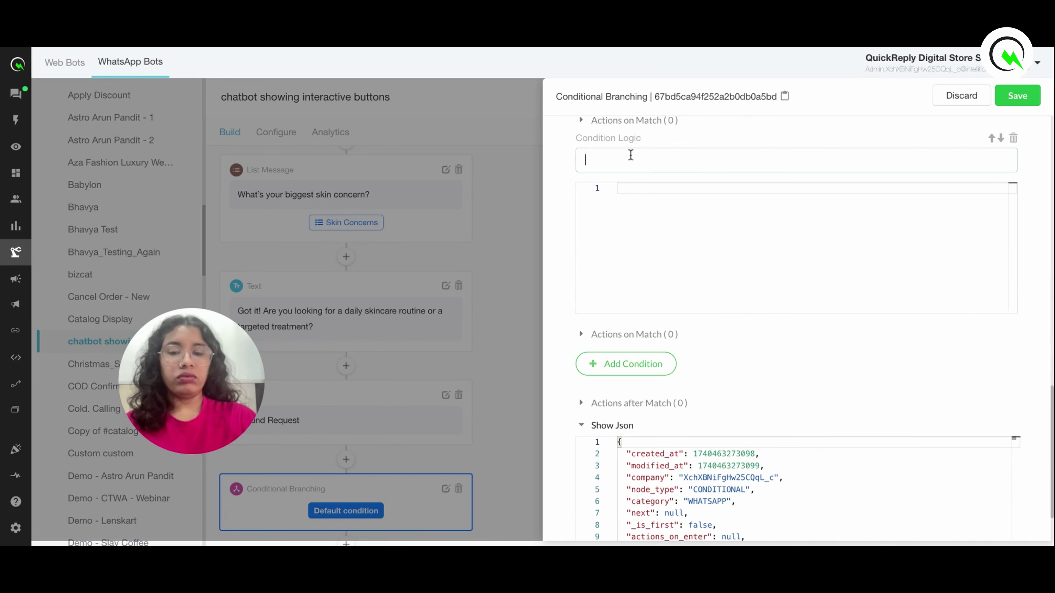
text(Talk to Support)
scroll(736, 230, up, 1)
scroll(735, 229, up, 12)
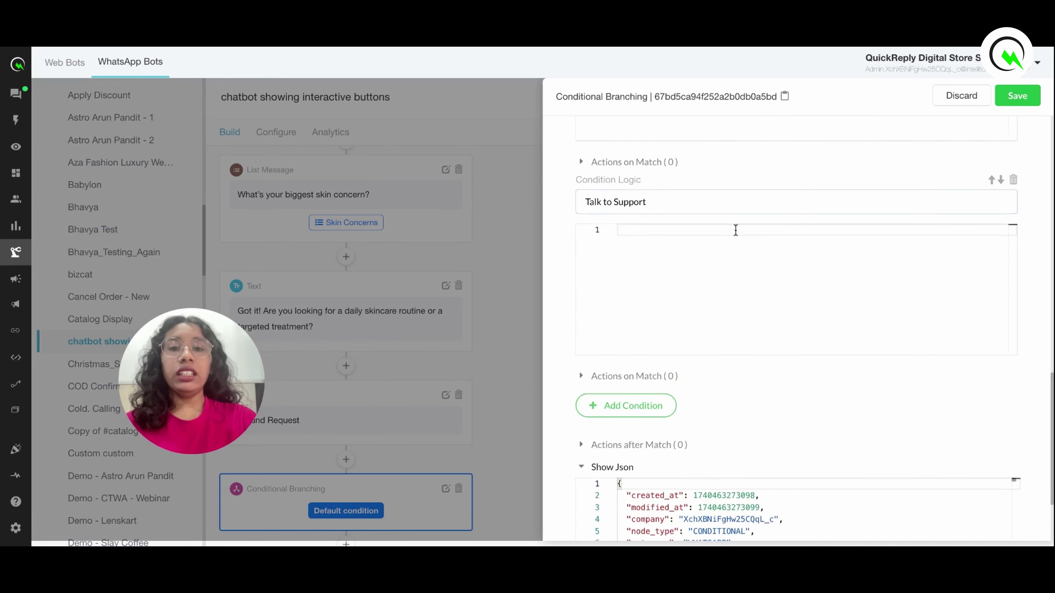
scroll(796, 308, up, 5)
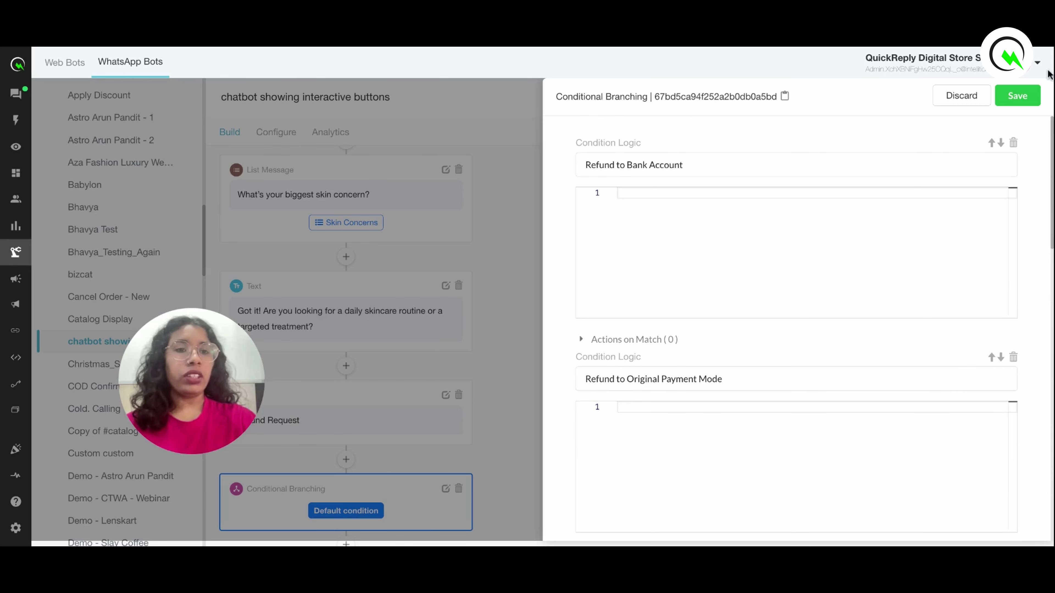
click(1017, 95)
Step: Add a Text node under the Refund to Bank Account branch with the message "Requests bank details." and save it
scroll(897, 341, down, 2)
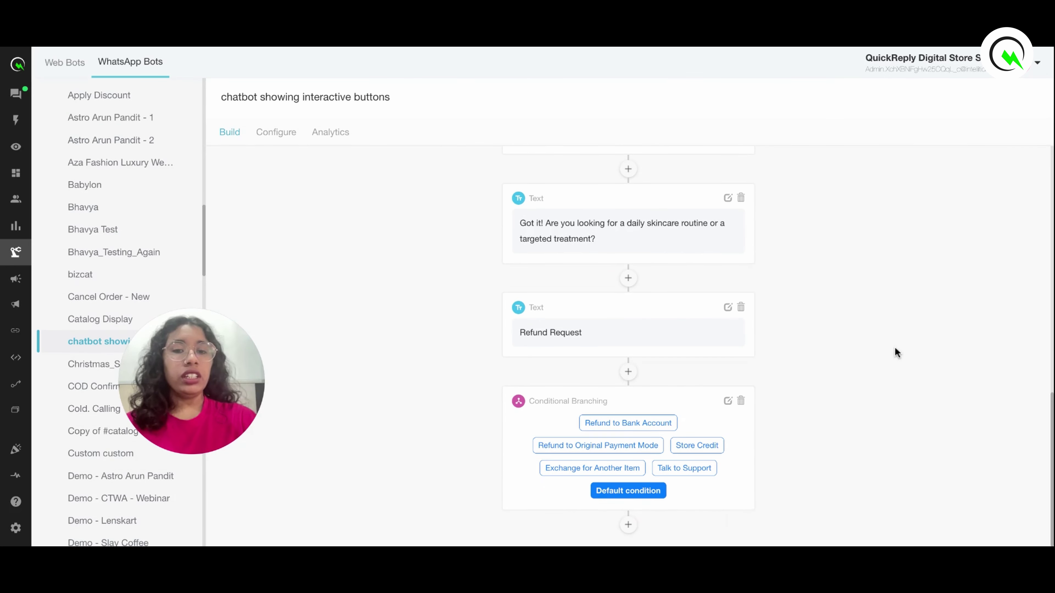
click(658, 424)
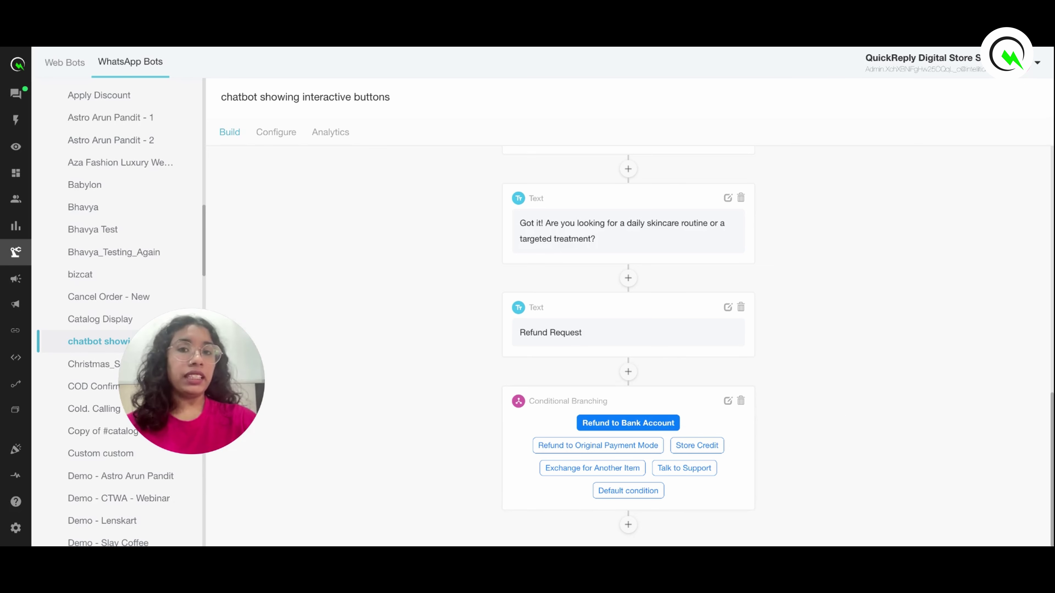
click(628, 524)
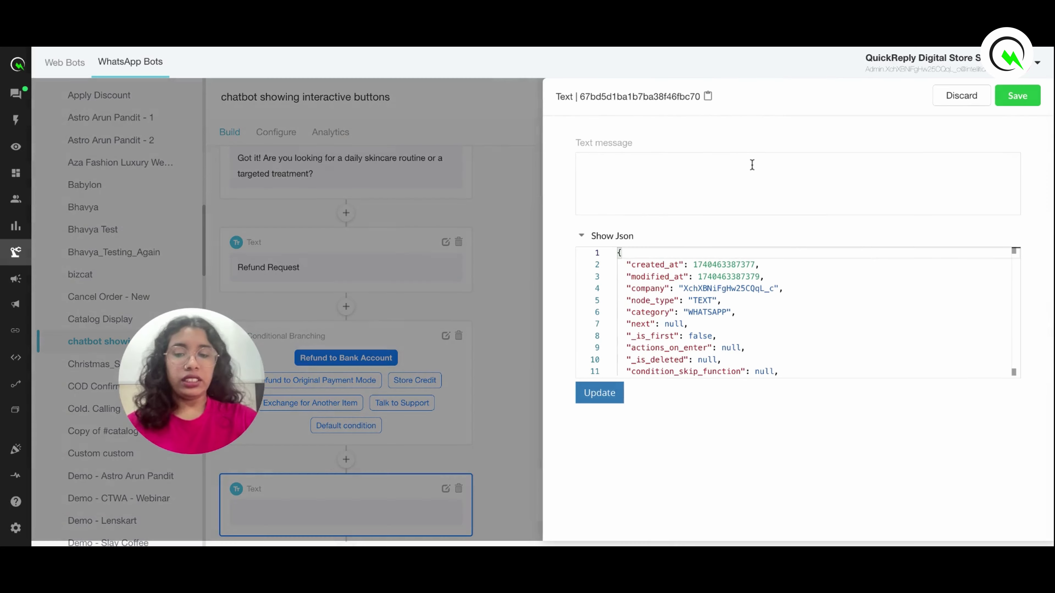
click(751, 162)
text(Requests bank details.)
click(1017, 96)
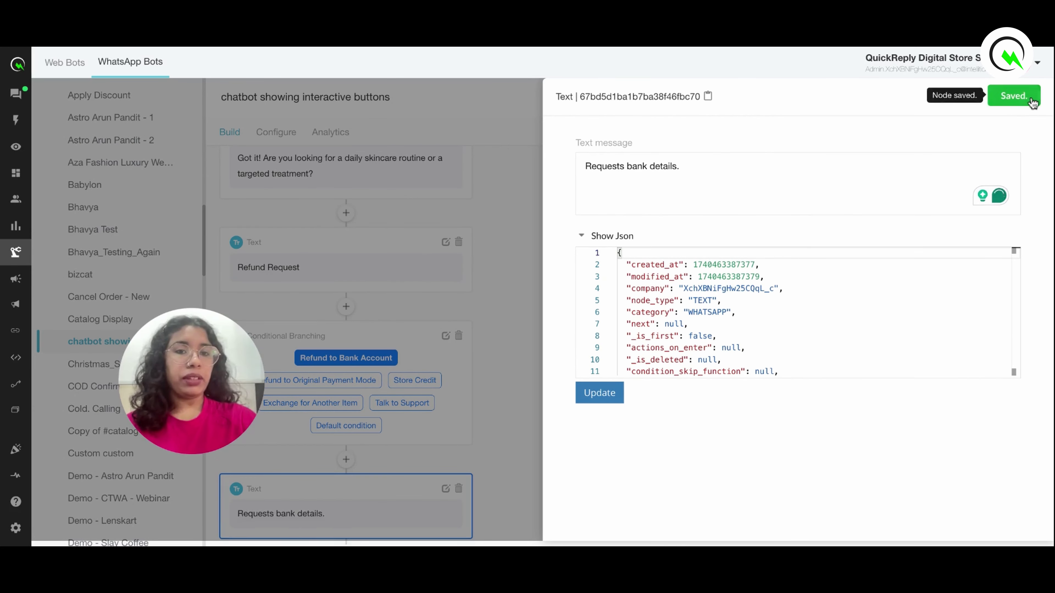
Step: Go through each refund branch, from Refund to Bank Account to the default condition, and check which response follows it
scroll(706, 395, up, 2)
click(603, 445)
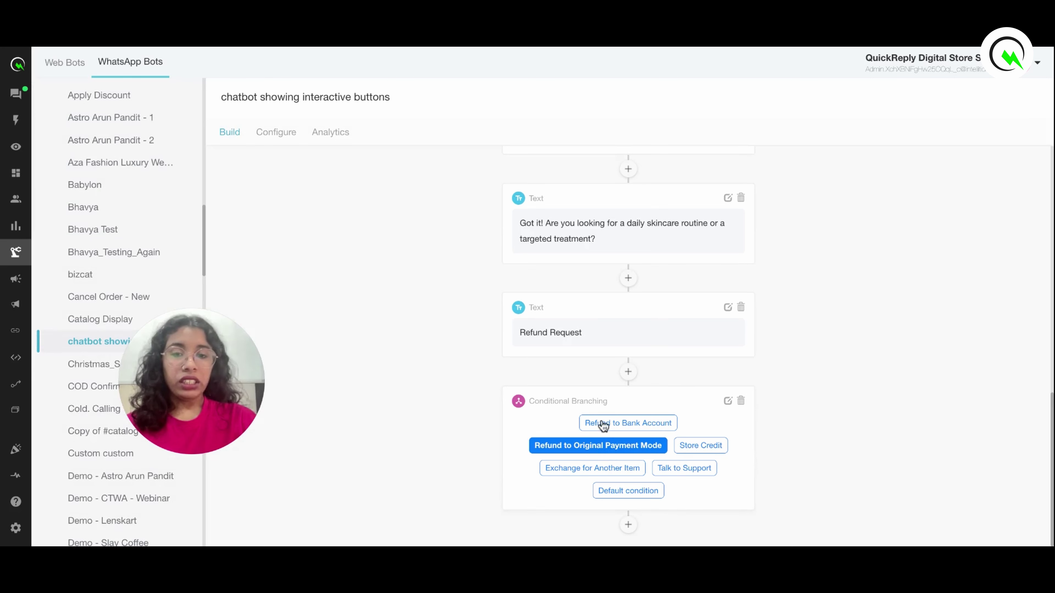
click(623, 424)
scroll(623, 428, down, 2)
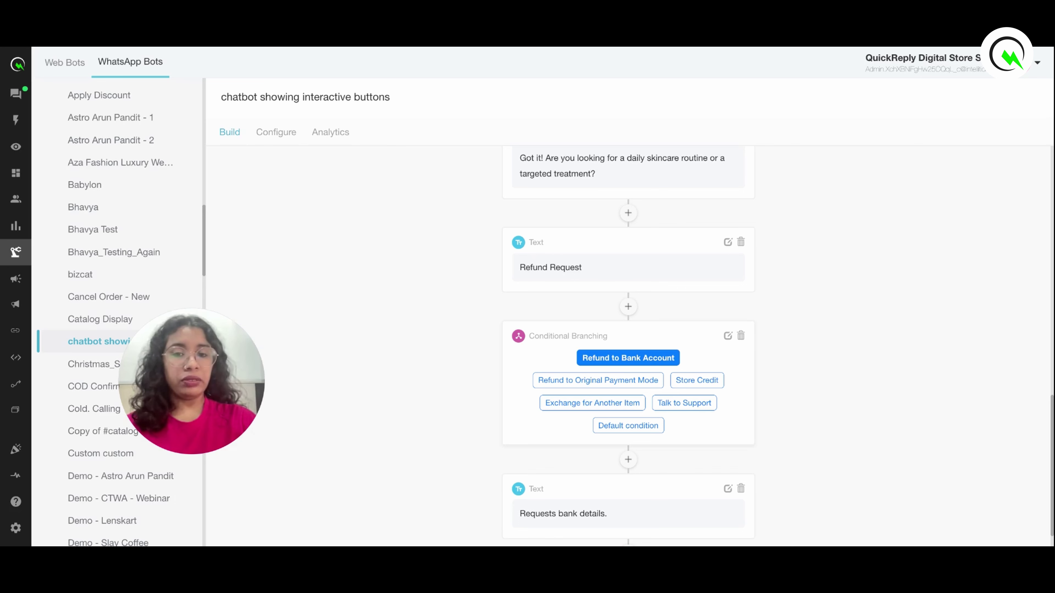
scroll(848, 376, down, 1)
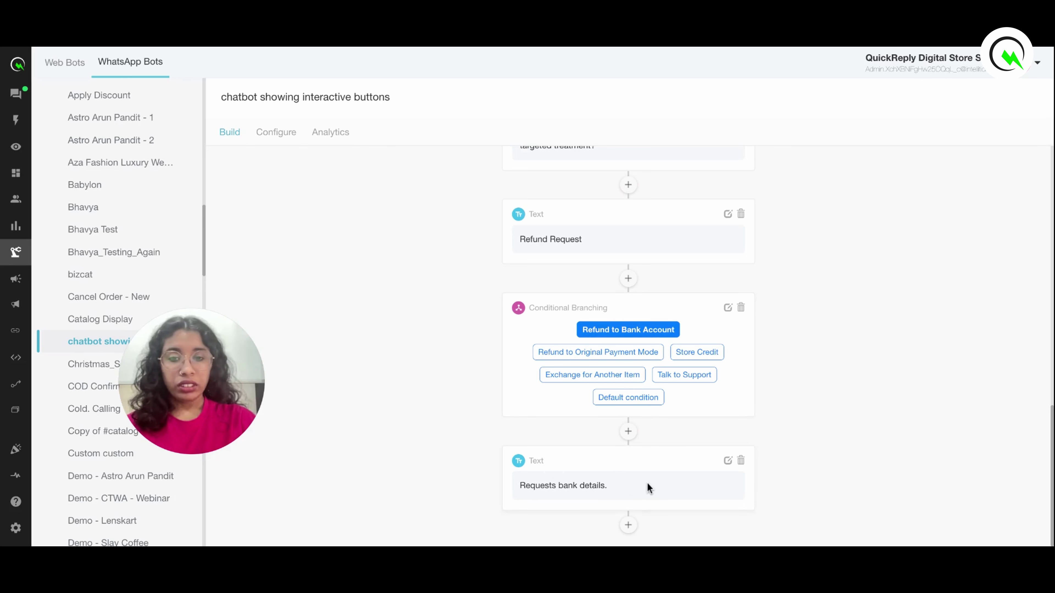
click(569, 358)
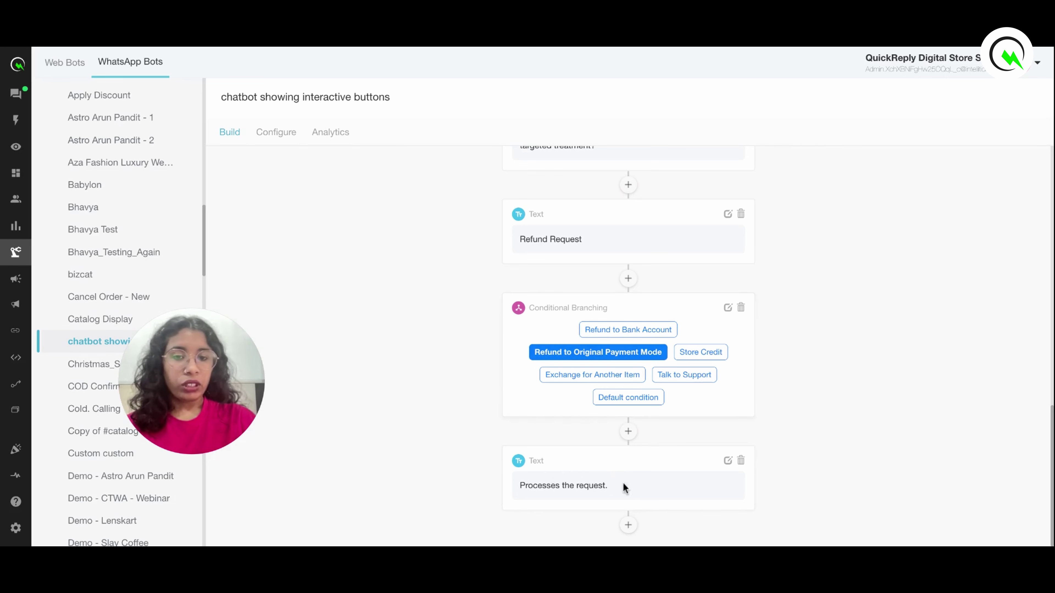
click(722, 354)
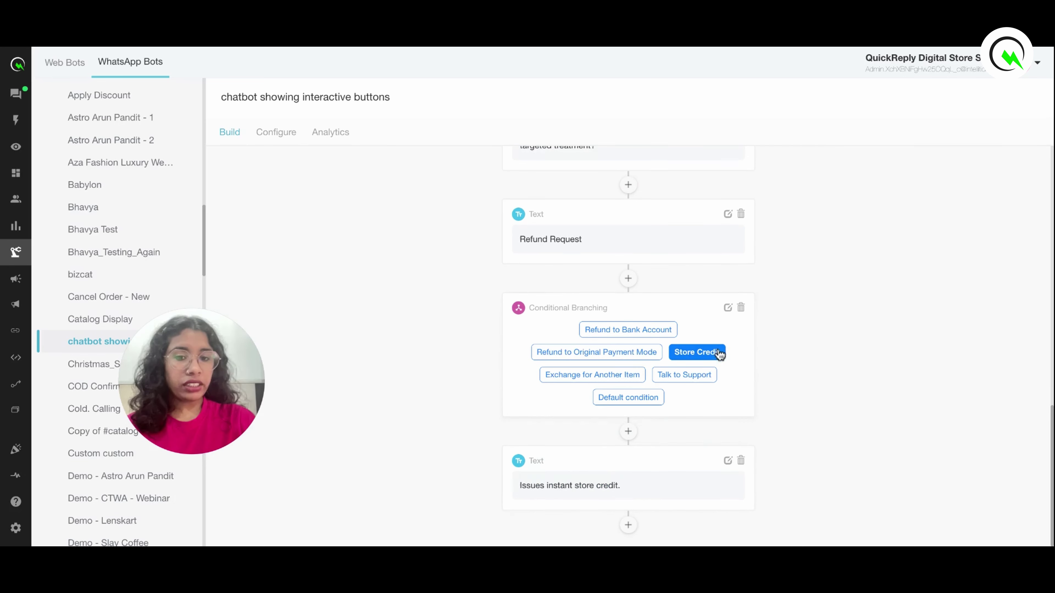
click(586, 377)
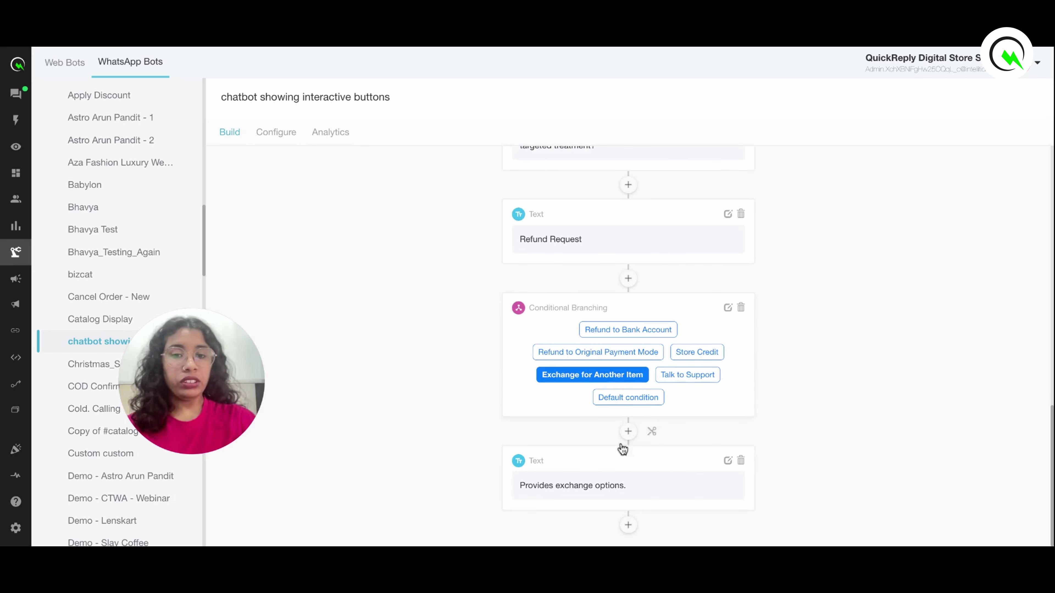
click(703, 378)
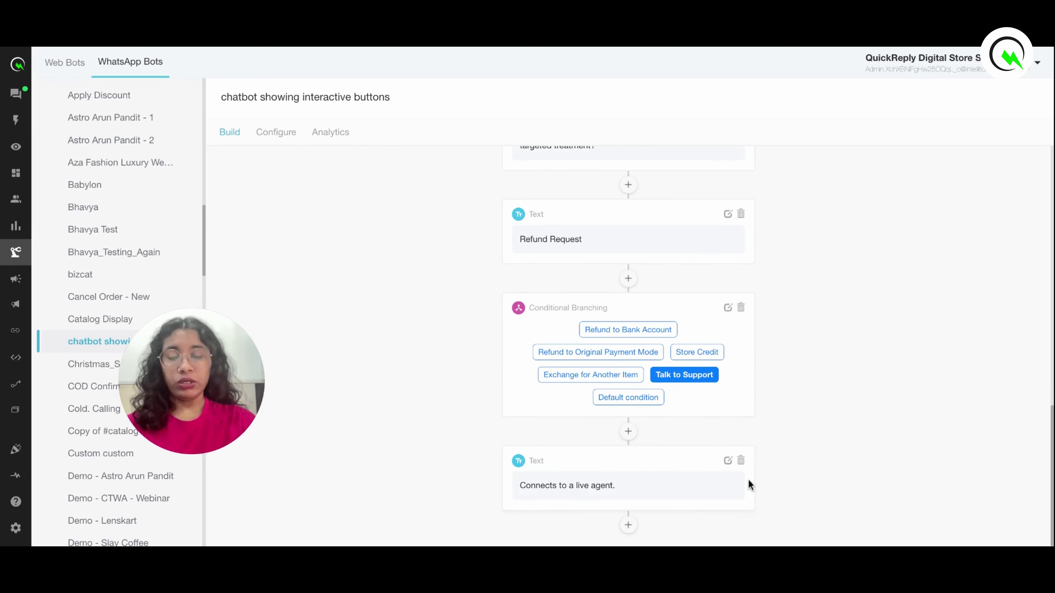
click(653, 398)
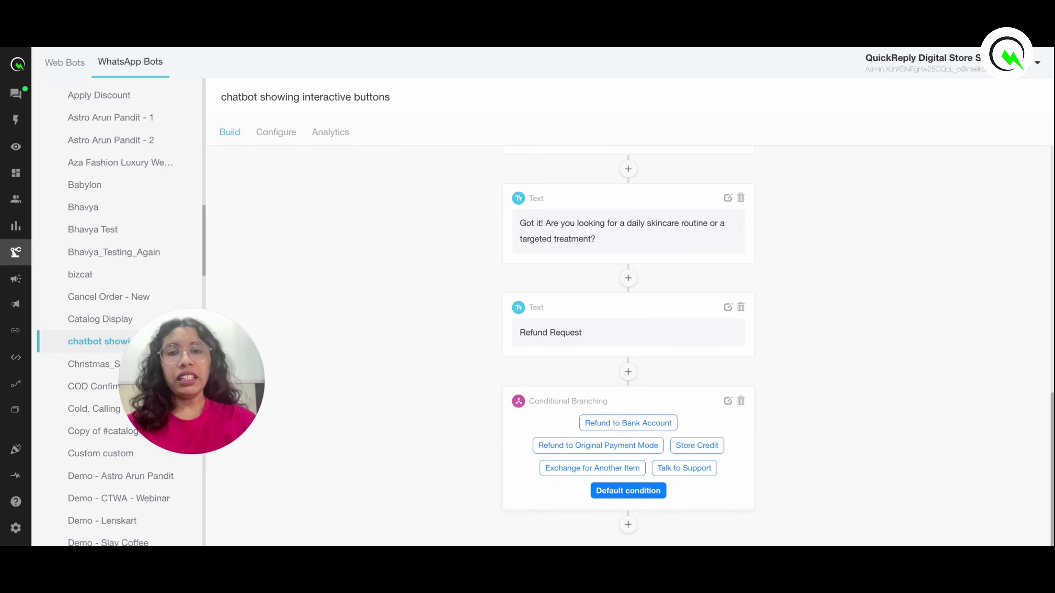
Step: Review the whole chatbot flow from the delivery experience Quick Reply down to the Conditional Branching node
scroll(845, 445, up, 1)
scroll(628, 350, up, 12)
scroll(628, 349, up, 2)
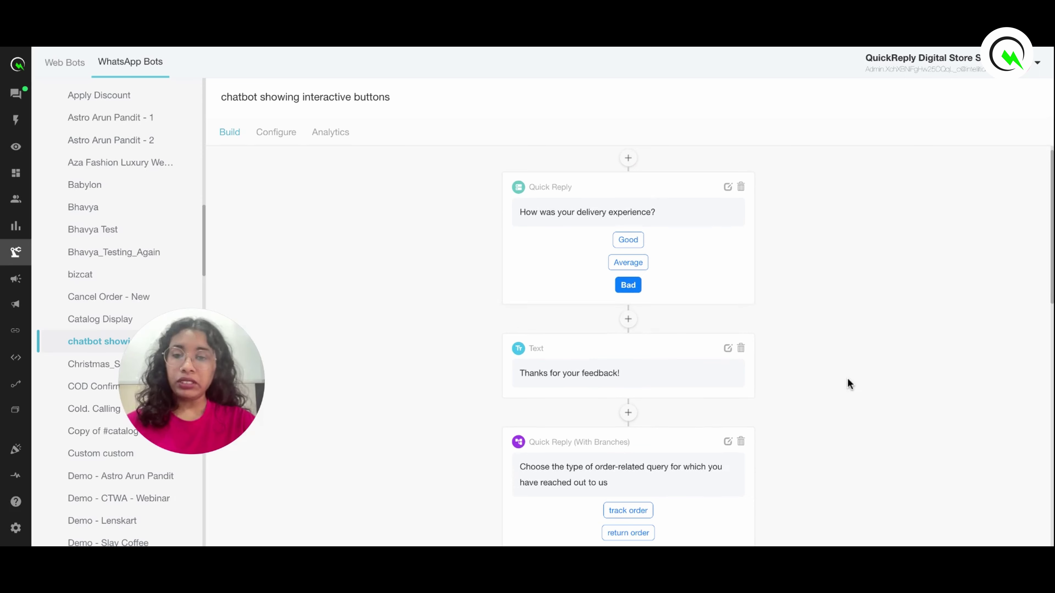
scroll(847, 378, down, 5)
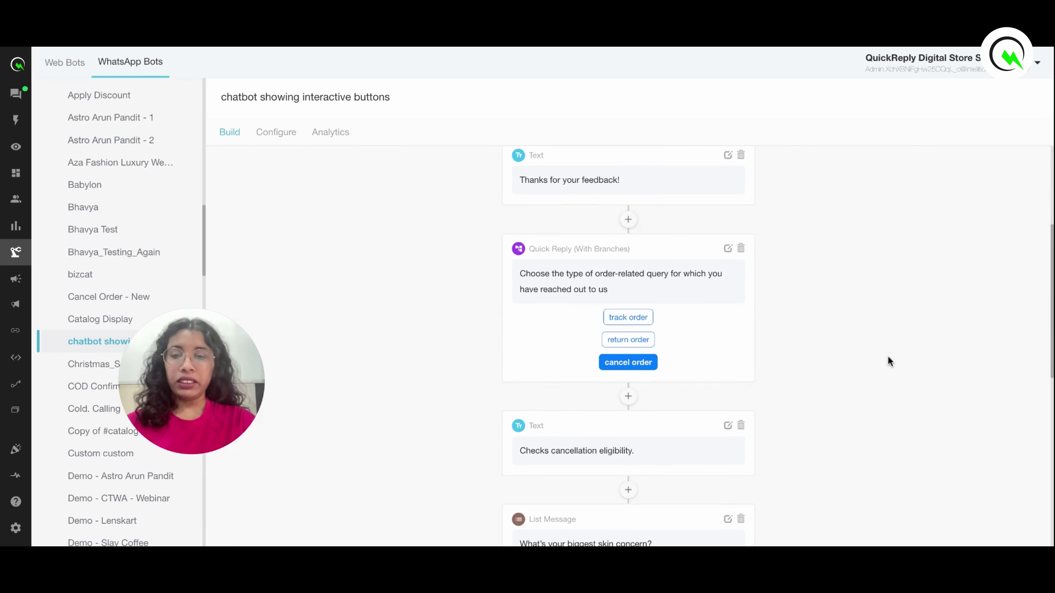
scroll(888, 360, down, 6)
scroll(946, 391, down, 5)
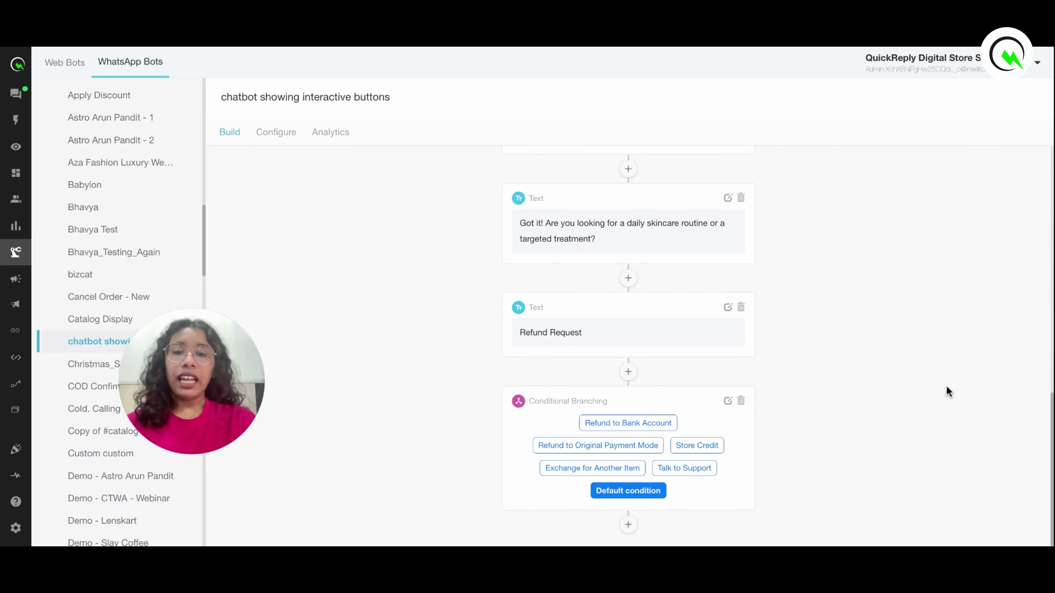